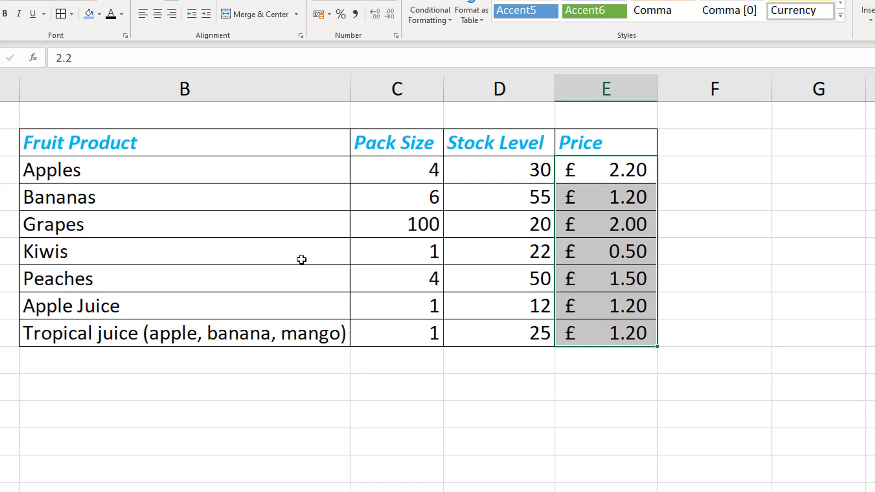
- Add a Value heading in F3 and calculate the apples' stock value in F4 with =D4*E4
left_click(713, 147)
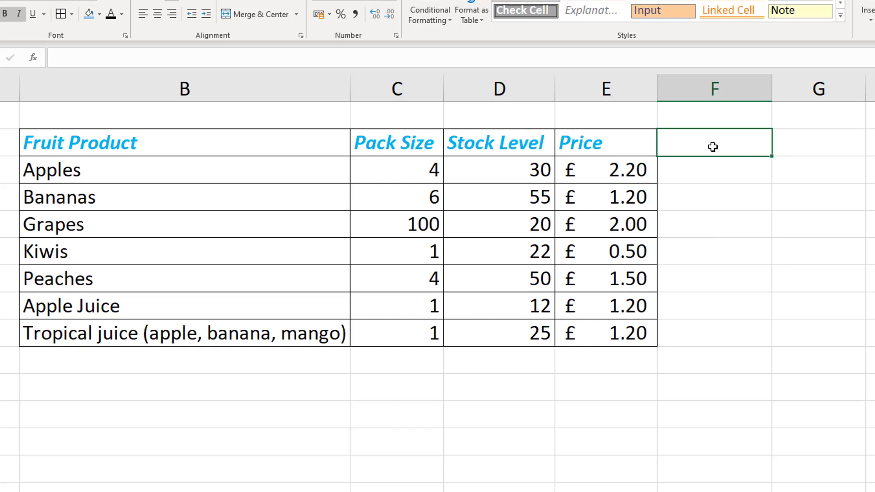
type("Value")
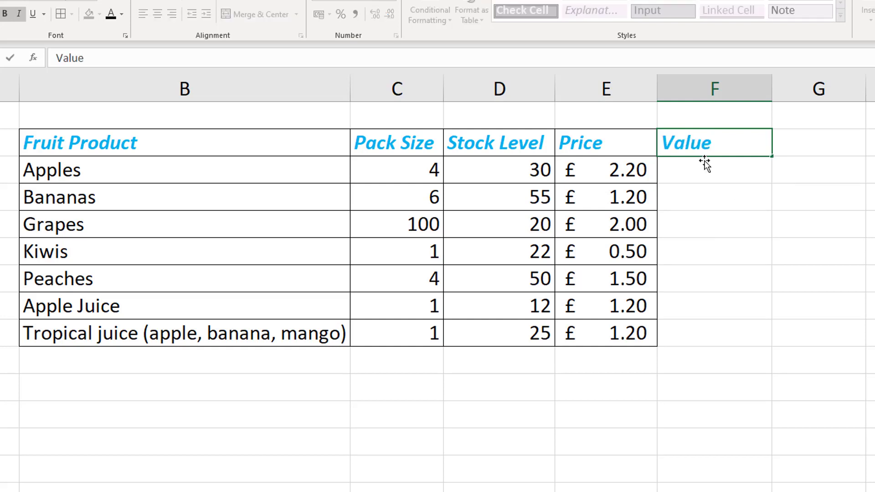
left_click(706, 170)
type("=")
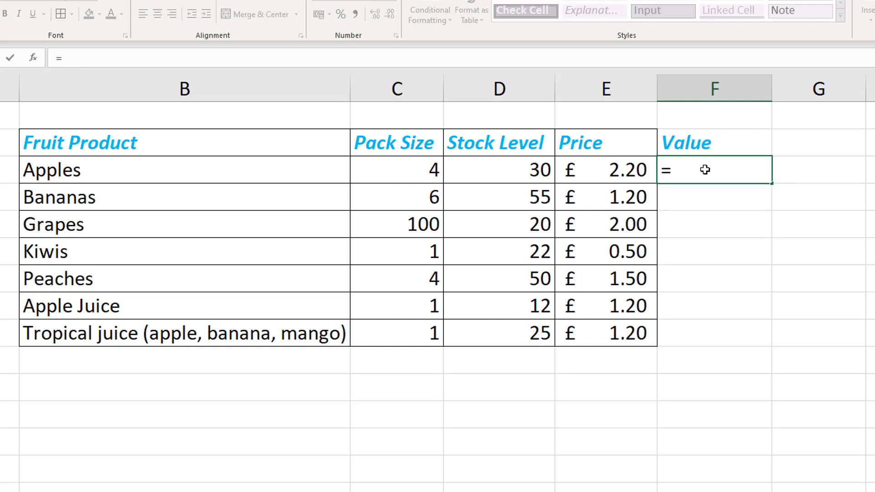
left_click(502, 169)
type("*")
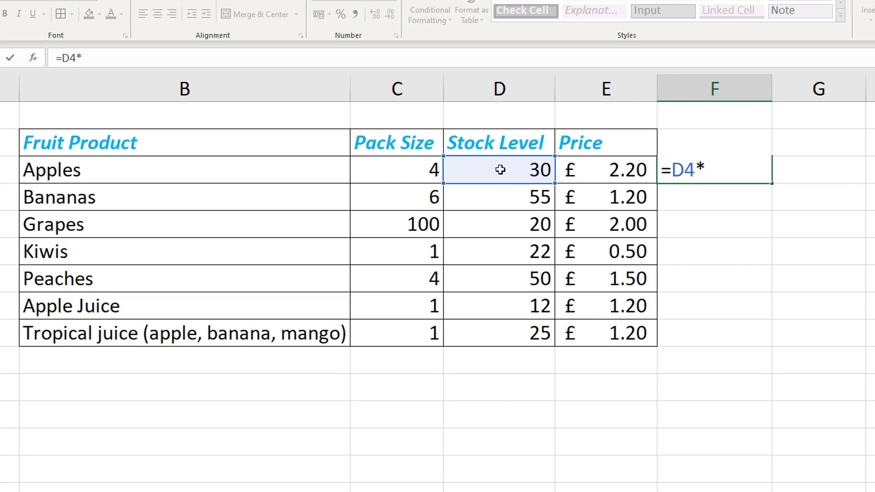
left_click(597, 179)
key("Return")
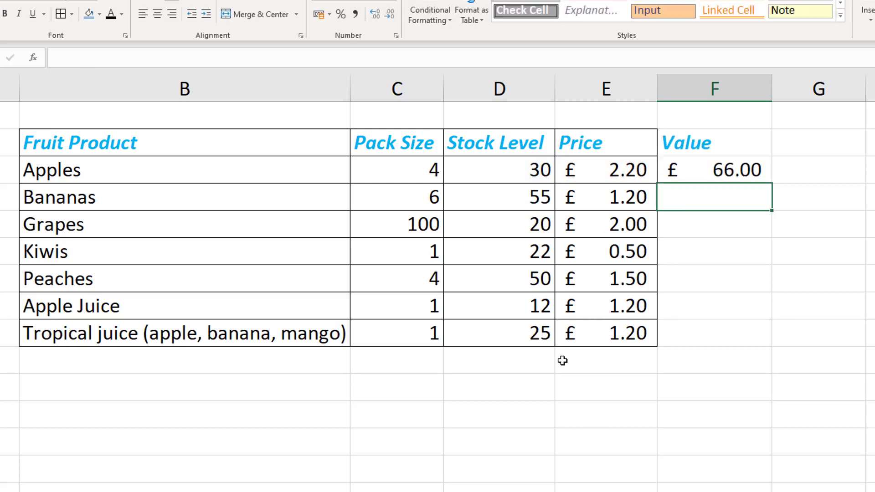
- Copy the Value formula from F4 down through F10 for the remaining products
left_click(734, 179)
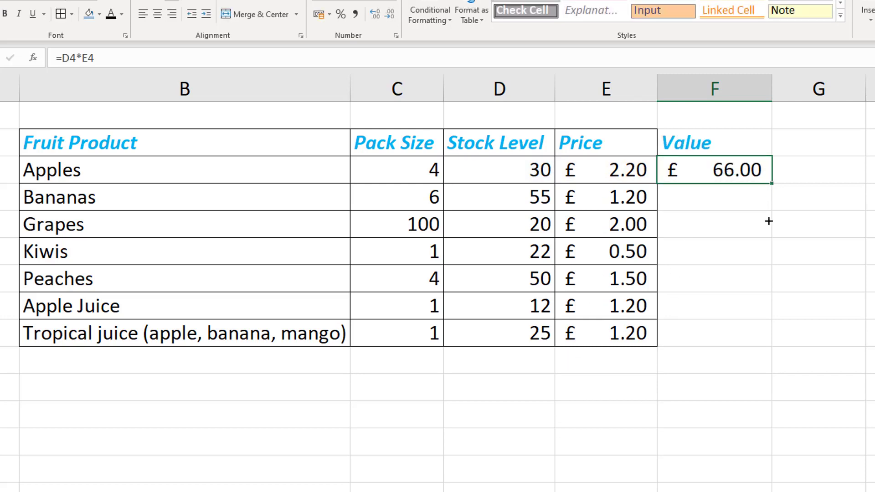
left_click_drag(769, 221, 767, 345)
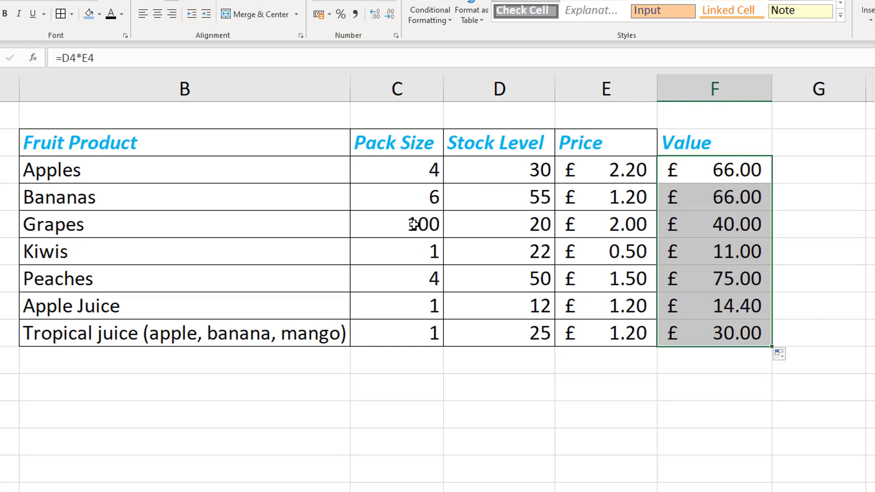
left_click(513, 172)
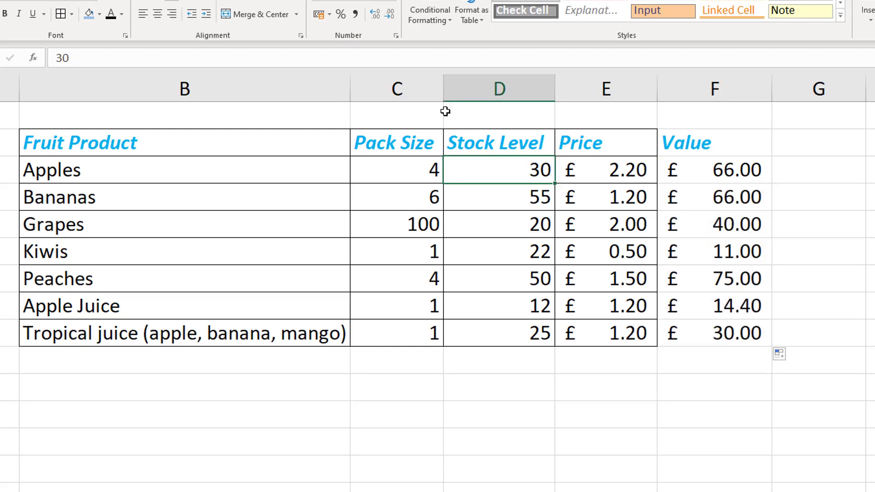
left_click(723, 332)
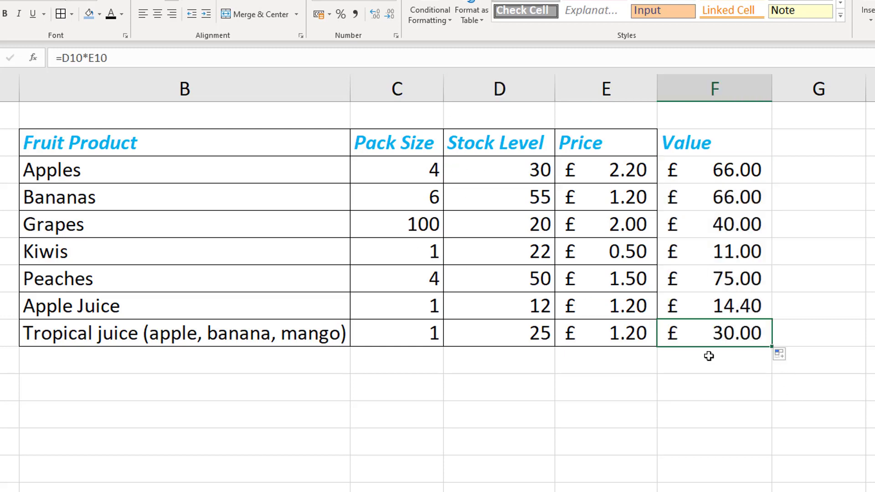
- Total the Value column in F11 with =SUM(F4:F10)
left_click(725, 366)
double_click(726, 369)
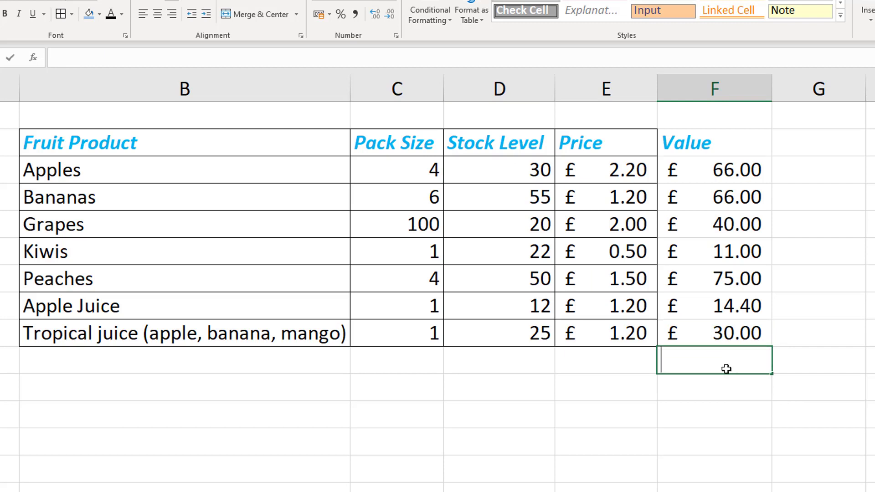
type("=sum(")
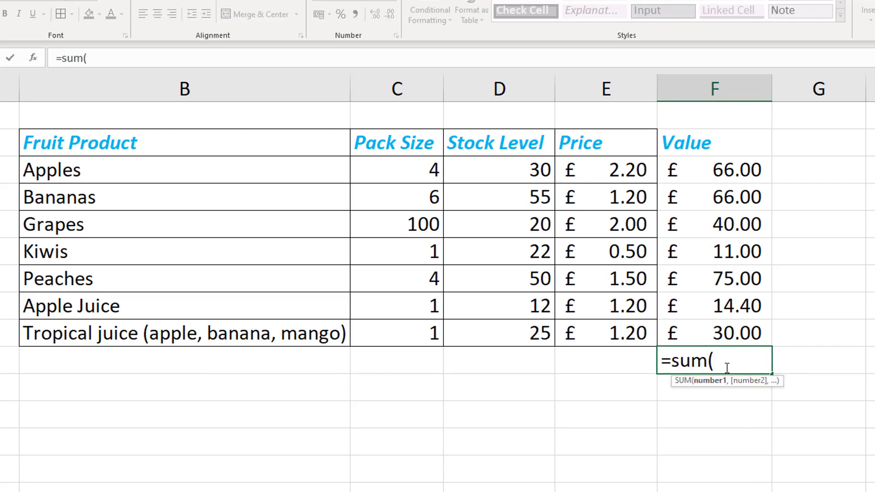
left_click_drag(737, 175, 736, 332)
type(")")
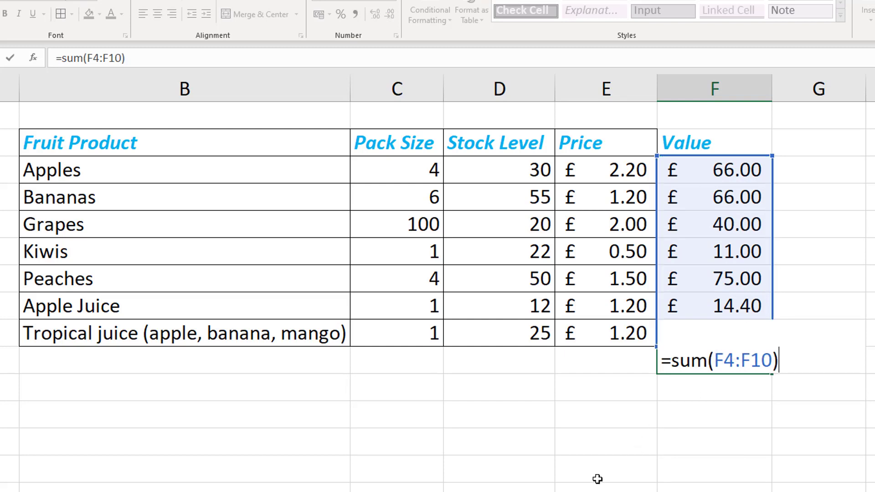
key("Return")
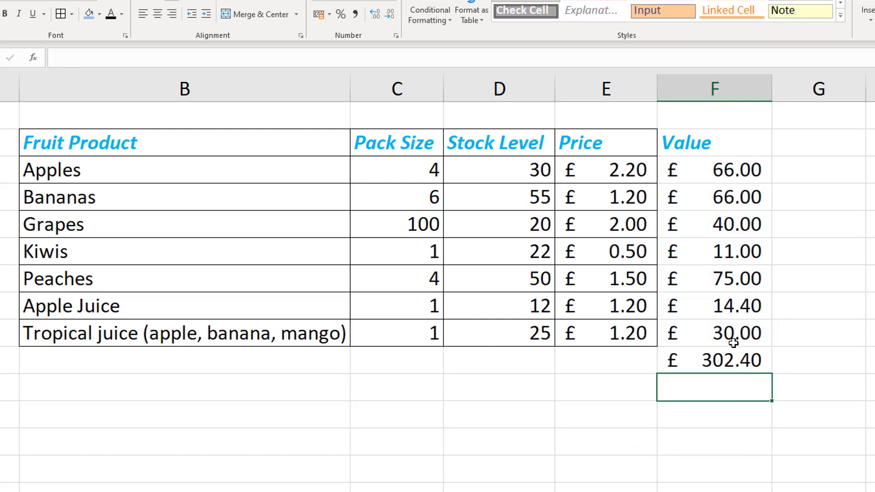
left_click(733, 360)
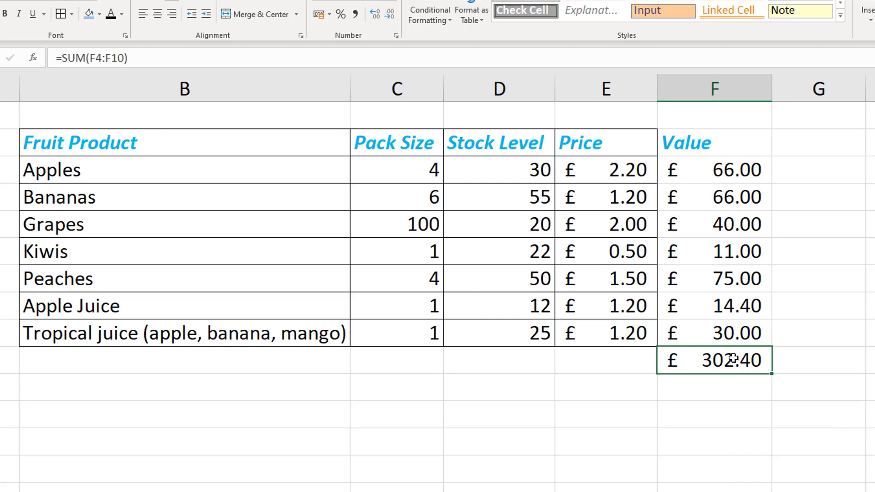
- Calculate the total stock value directly from stock levels and prices in G11 with =SUMPRODUCT(D4:D10,E4:E10)
left_click(807, 358)
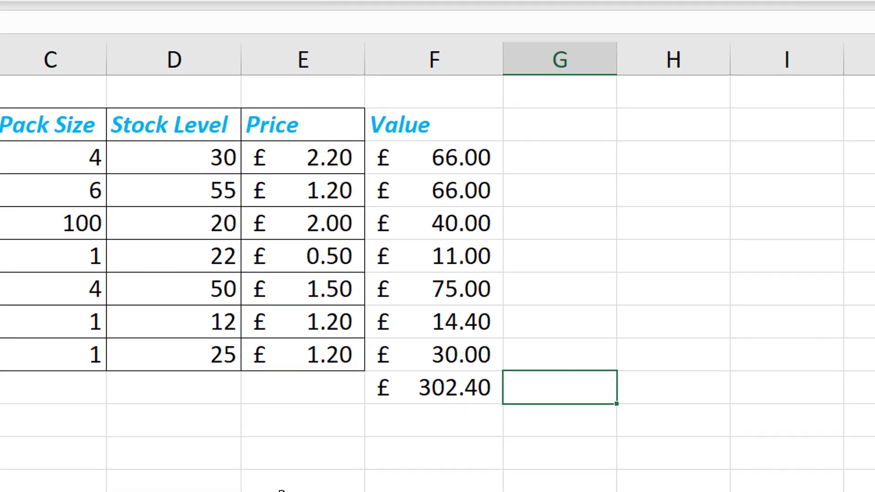
type("sumproduct")
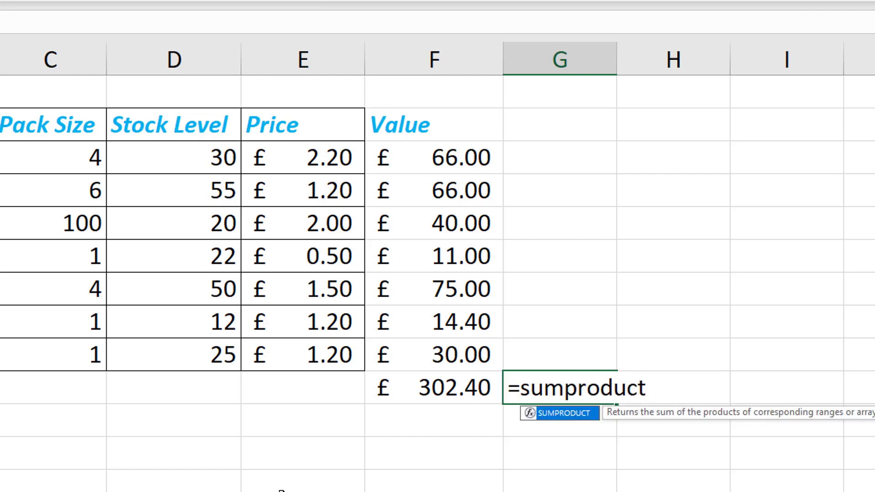
type("(")
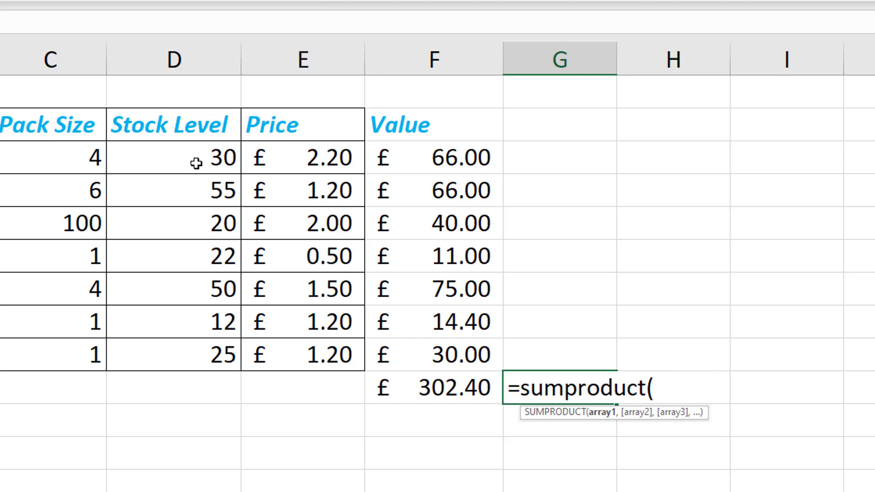
left_click_drag(195, 162, 177, 355)
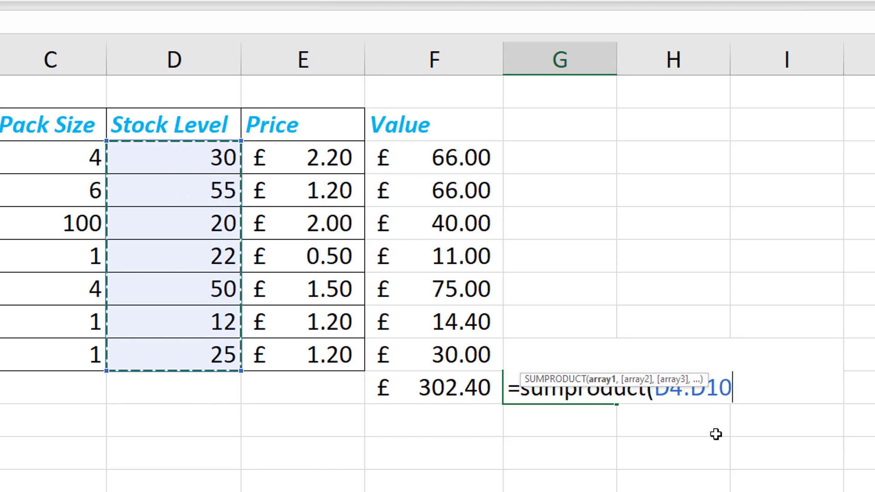
type(",")
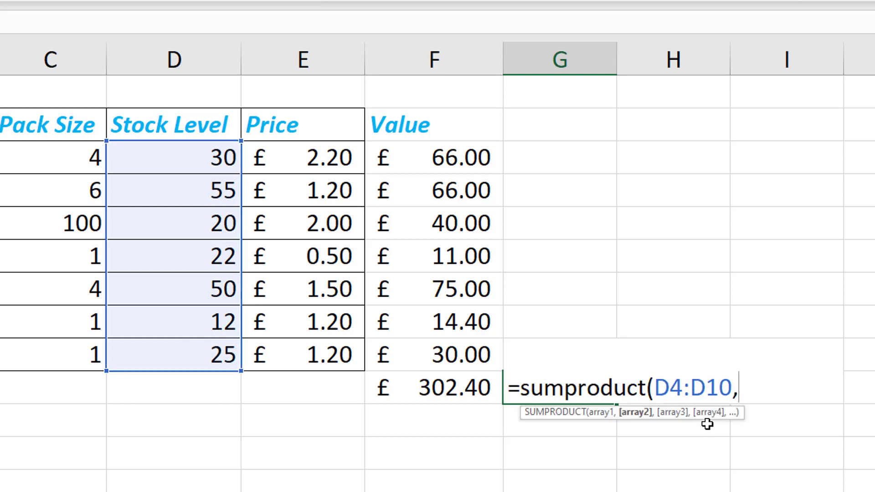
left_click_drag(323, 157, 336, 354)
type(")")
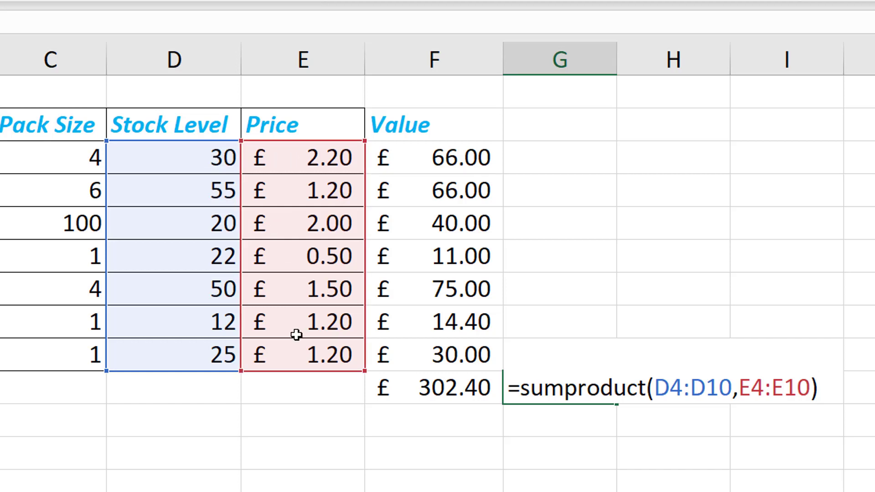
key("Return")
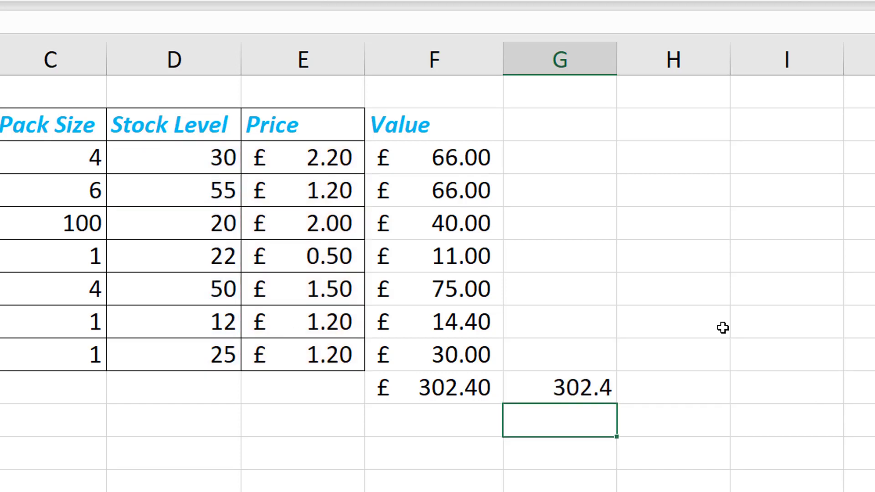
left_click(540, 395)
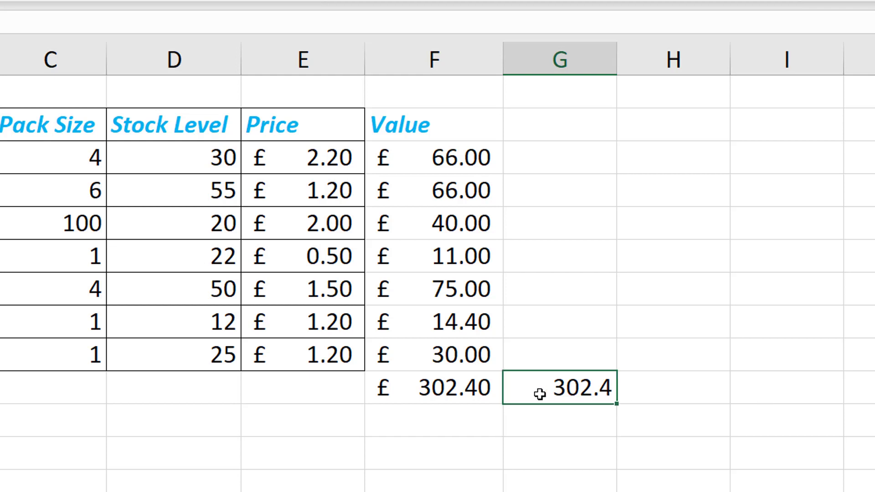
left_click(476, 392)
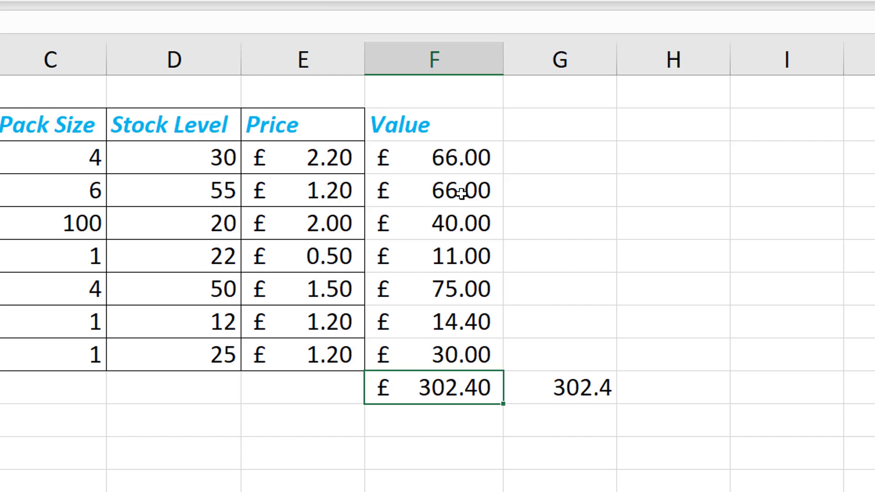
- Count the numeric entries in the Stock Level column with =COUNT(D4:D10) in B12
left_click(87, 396)
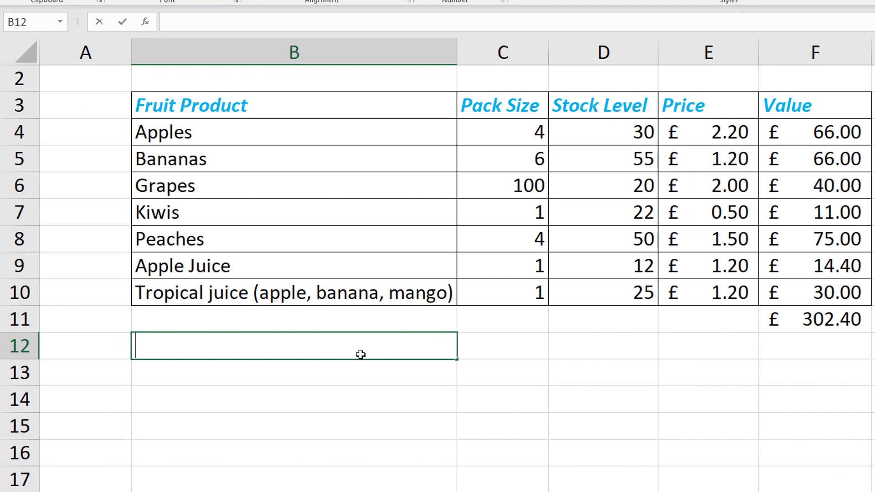
type("=cou")
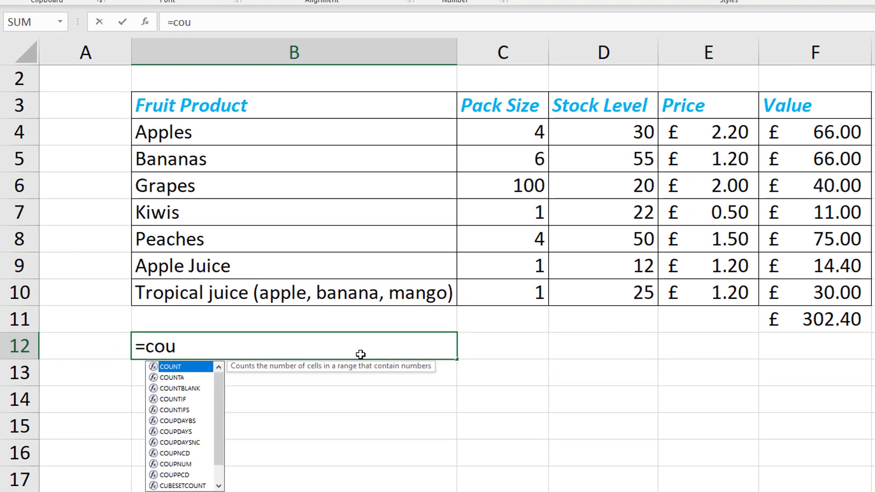
type("nt(")
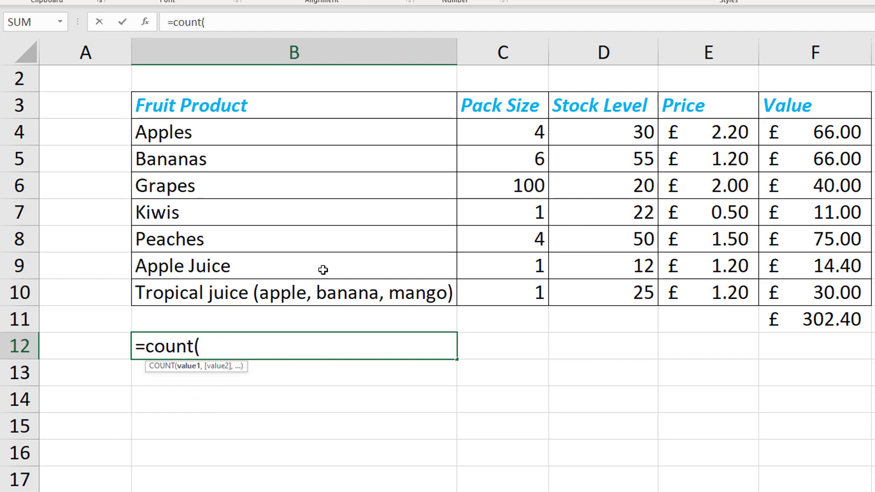
left_click_drag(607, 132, 610, 292)
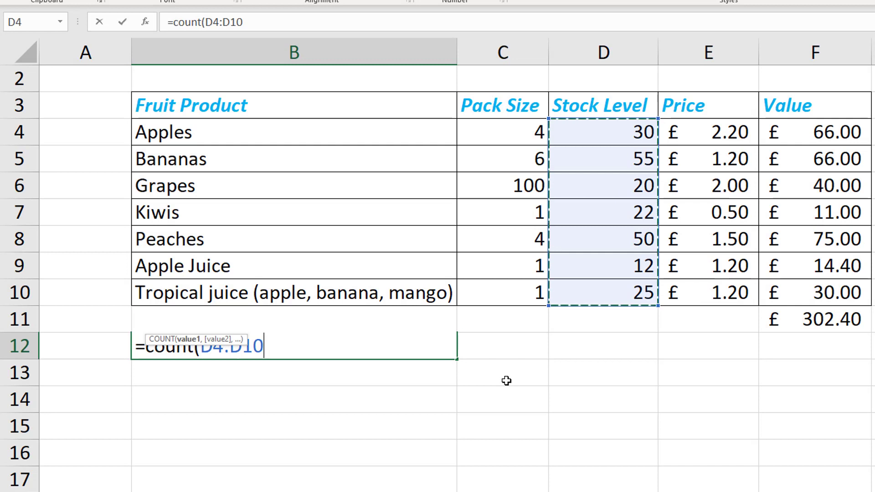
type(")")
key("Return")
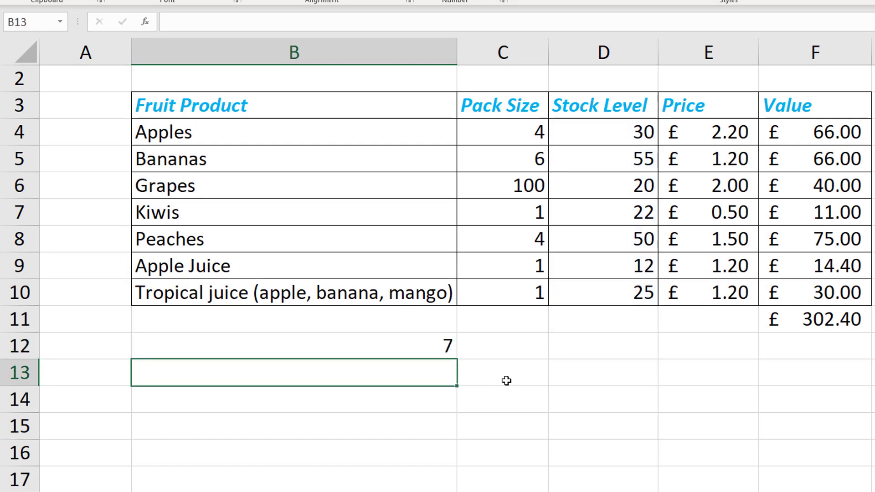
left_click_drag(611, 139, 623, 290)
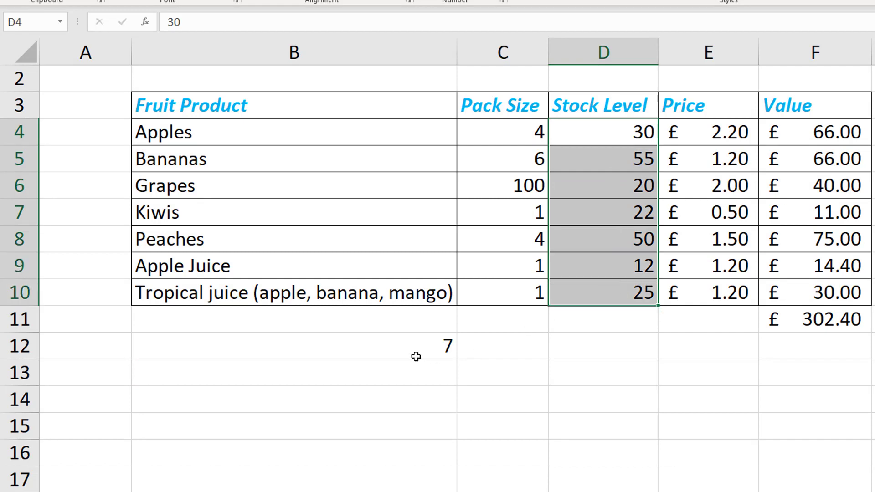
- Replace the formula in B12 with =COUNT(B4:B10) to try counting the fruit product names
left_click(416, 357)
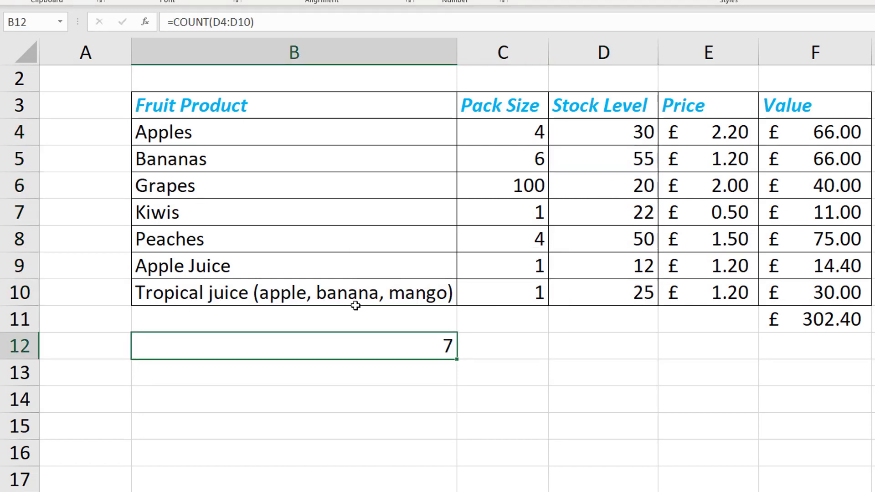
type("=count ")
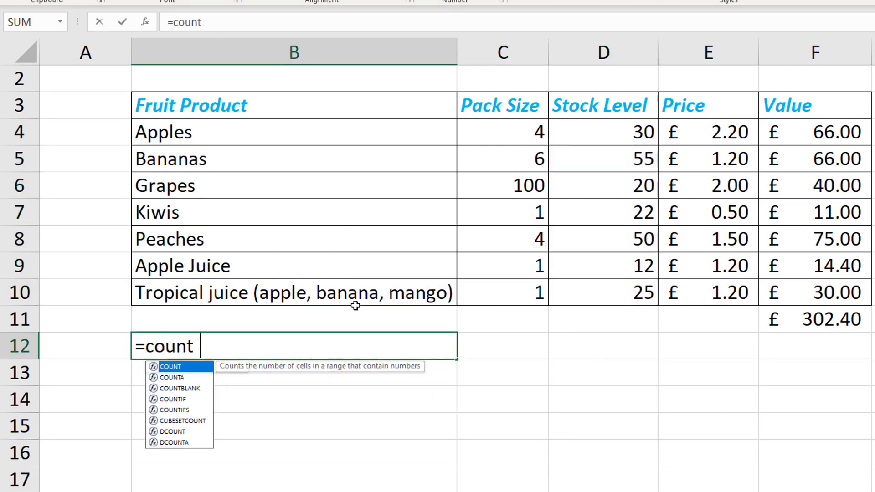
type("(")
left_click_drag(239, 135, 254, 301)
type(")")
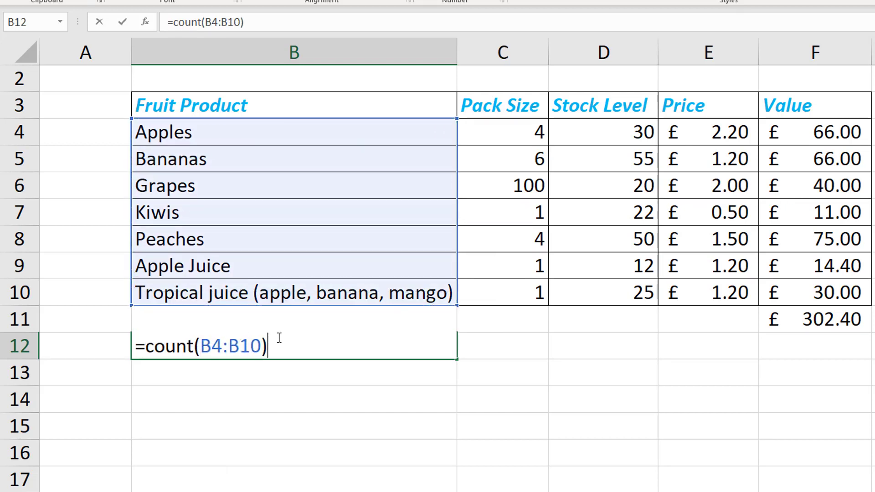
key("Return")
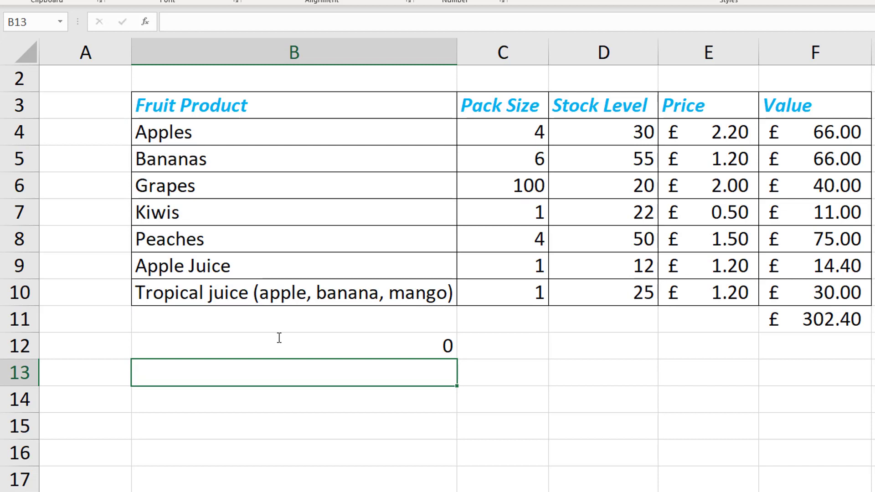
left_click(283, 350)
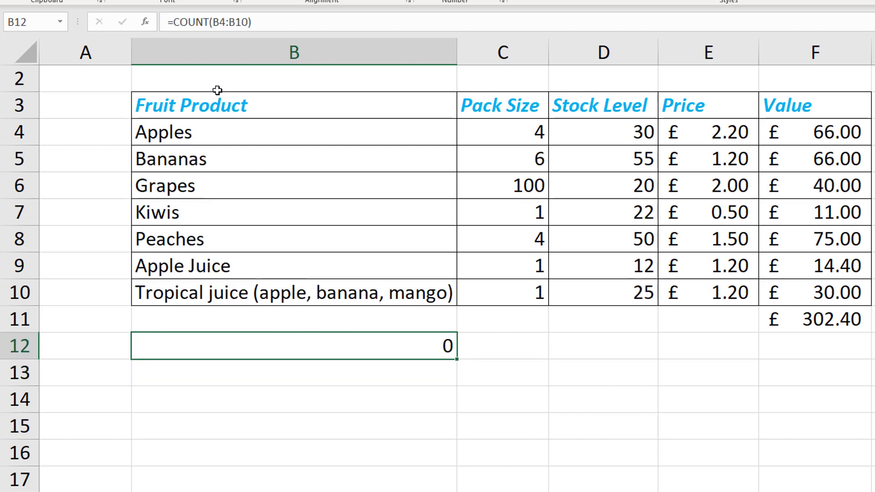
- Change the function in B12 to COUNTA so =COUNTA(B4:B10) counts the fruit product names
left_click(208, 23)
left_click(210, 23)
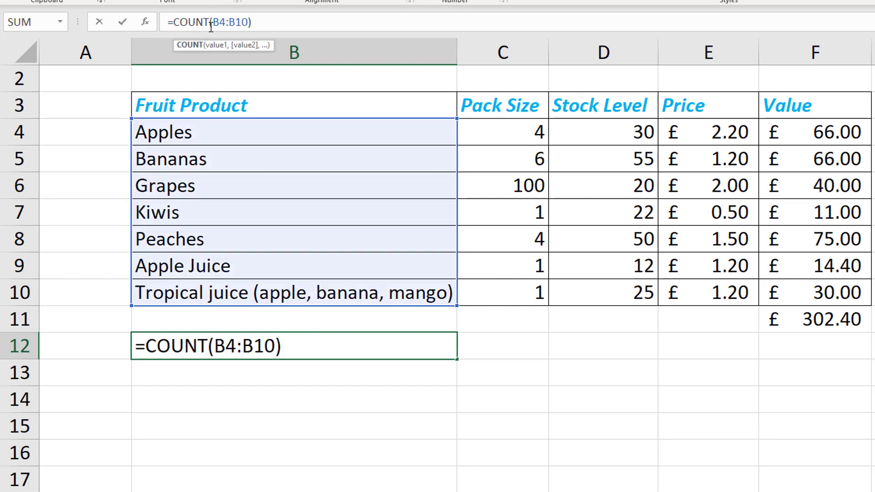
type("A")
left_click(288, 22)
key("Return")
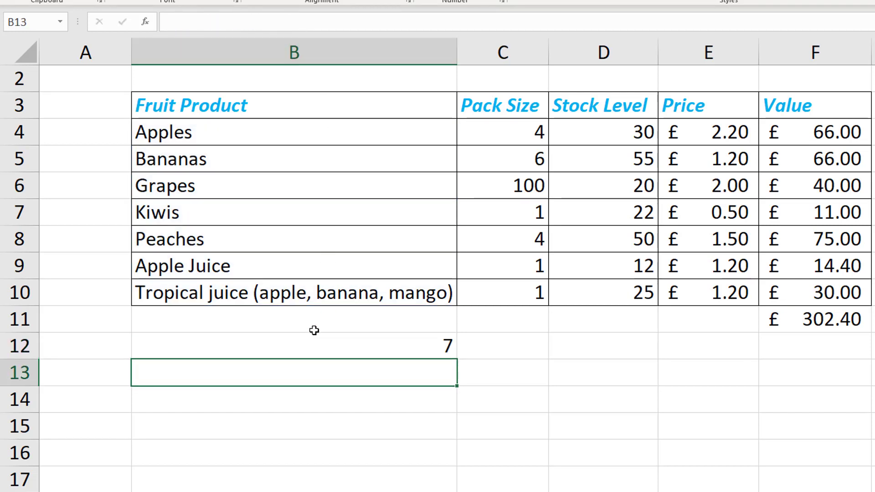
- Count the Stock Level entries in B13 with =COUNTA(D4:D10)
type("=counta(")
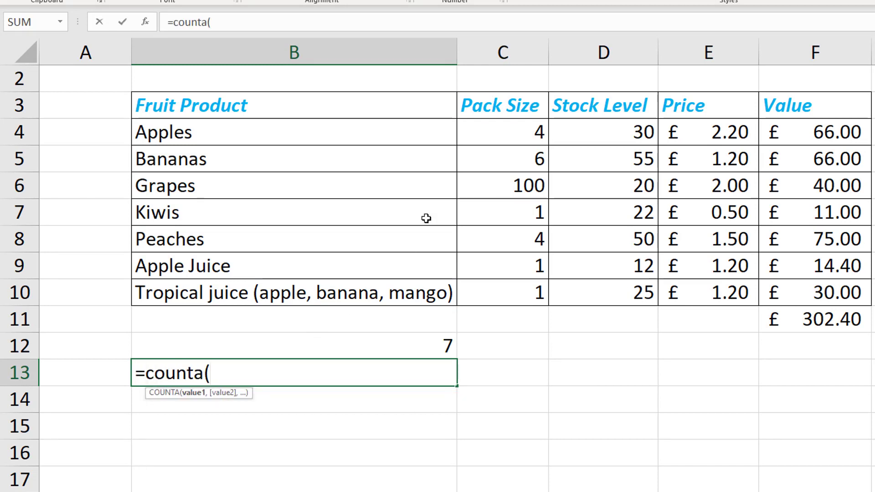
left_click_drag(604, 121, 610, 296)
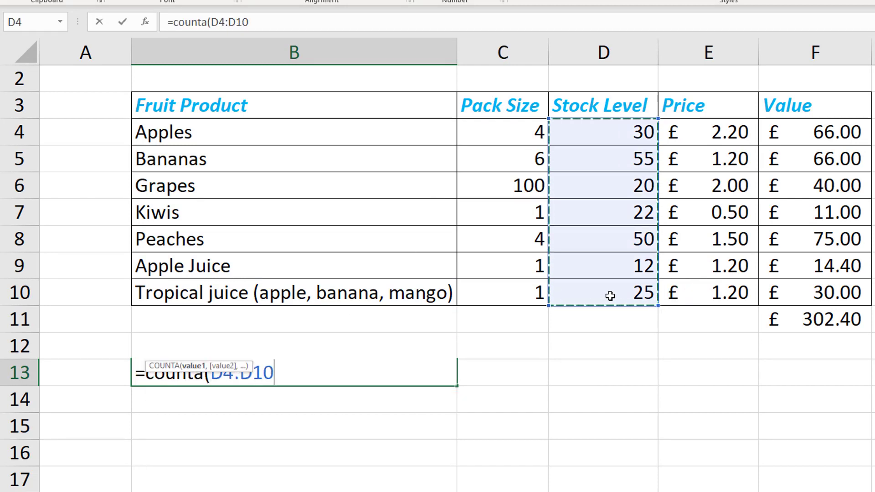
type(")")
key("Return")
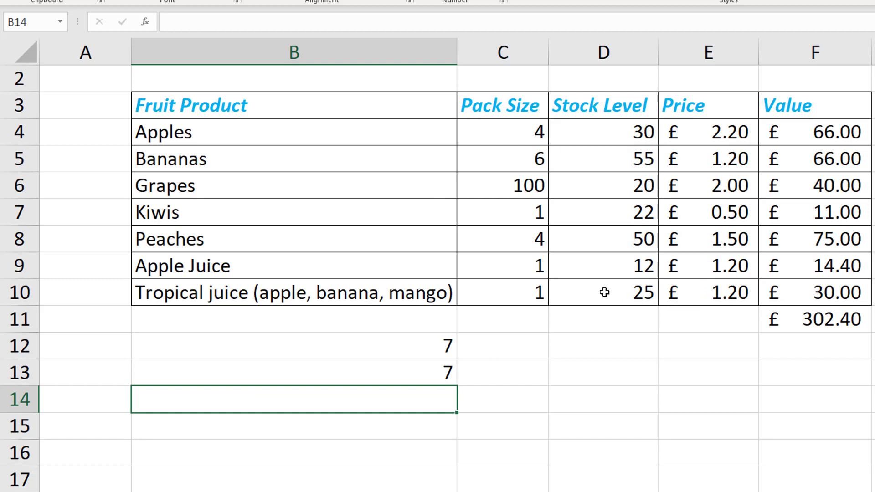
- Replace the counts below the table with the question "How many apple products are there?" in B13 and the label "countif" in C13
left_click(428, 346)
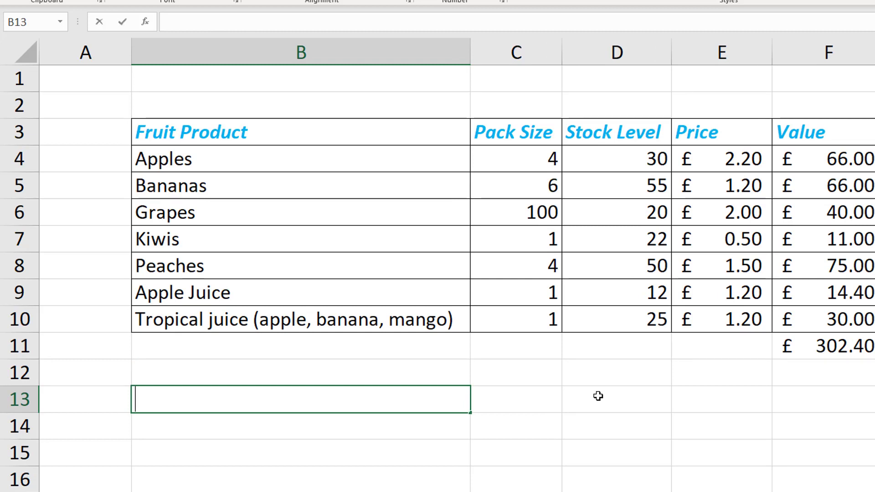
type("How ")
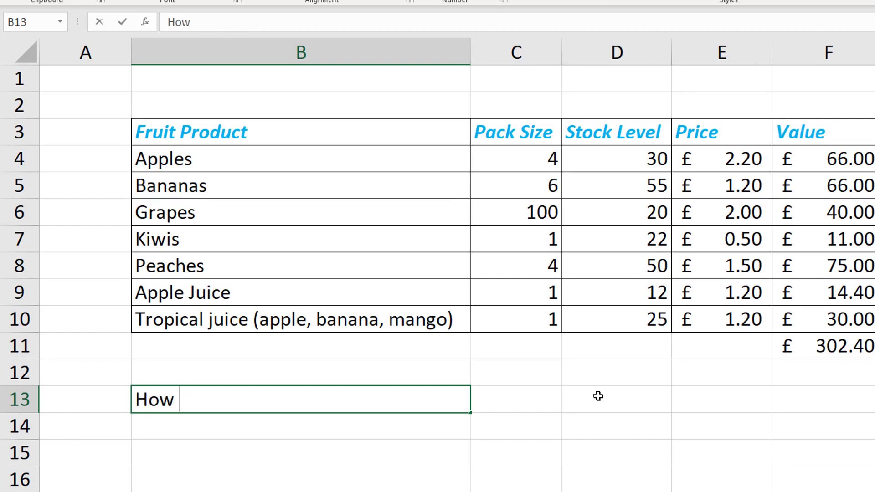
type("many")
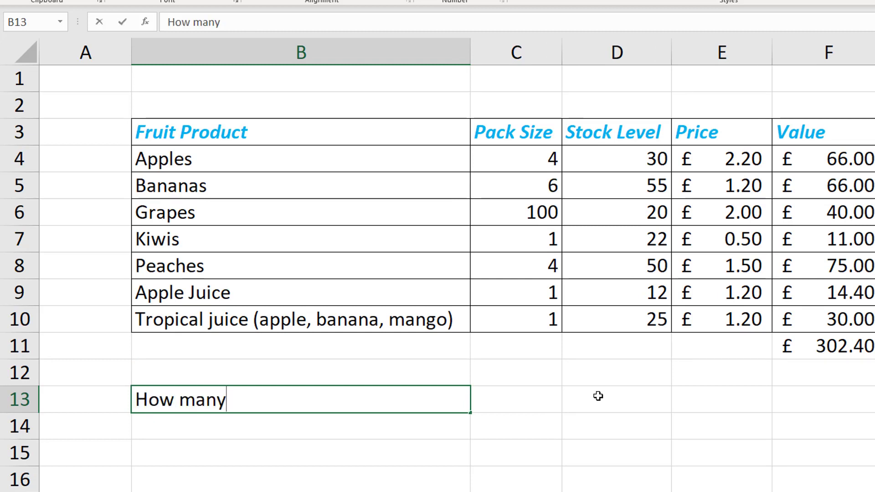
type(" apple products are there?")
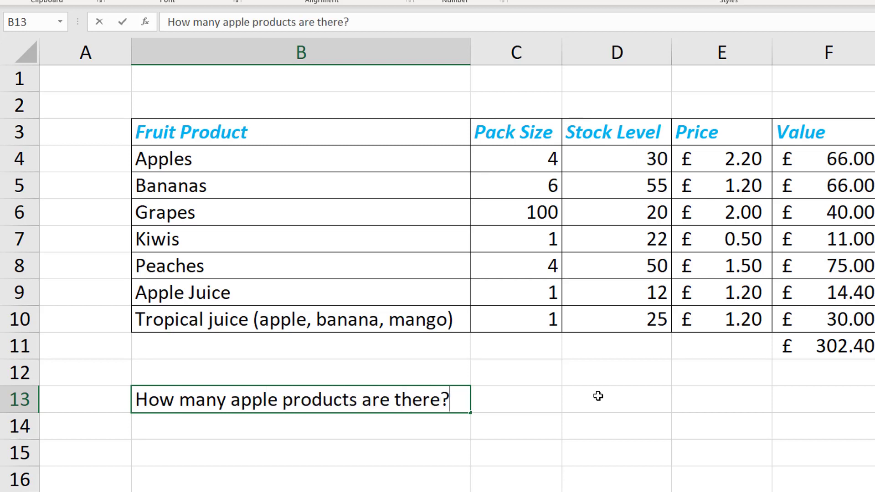
key("Tab")
type("countif")
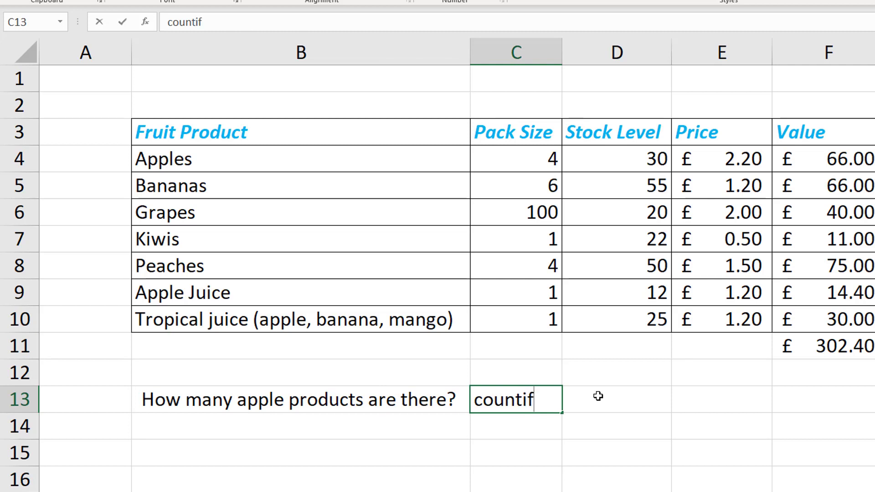
key("Tab")
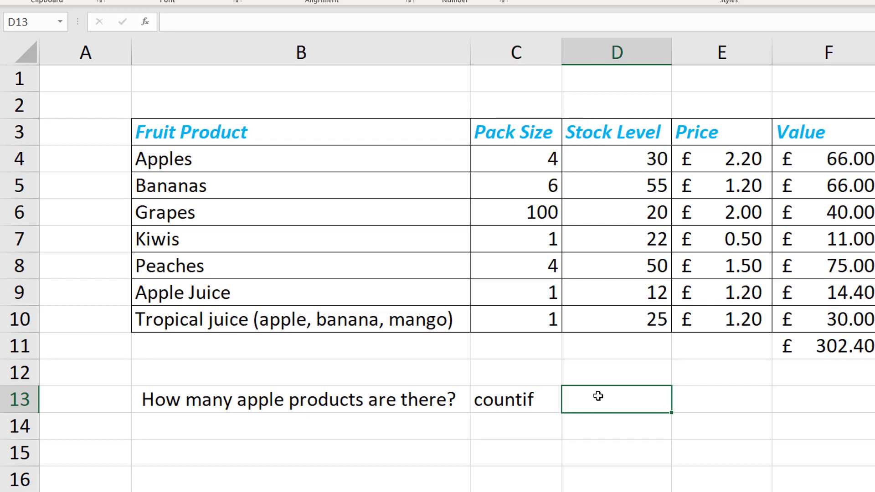
- Count the fruit products that exactly match "apples" in D13 with =COUNTIF(B4:B10,"apples")
type("=")
type("coun")
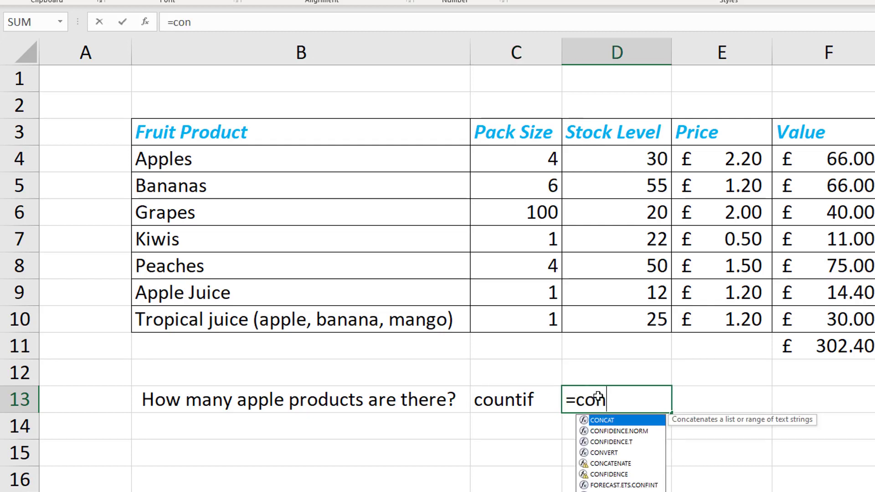
key("BackSpace")
type("unt")
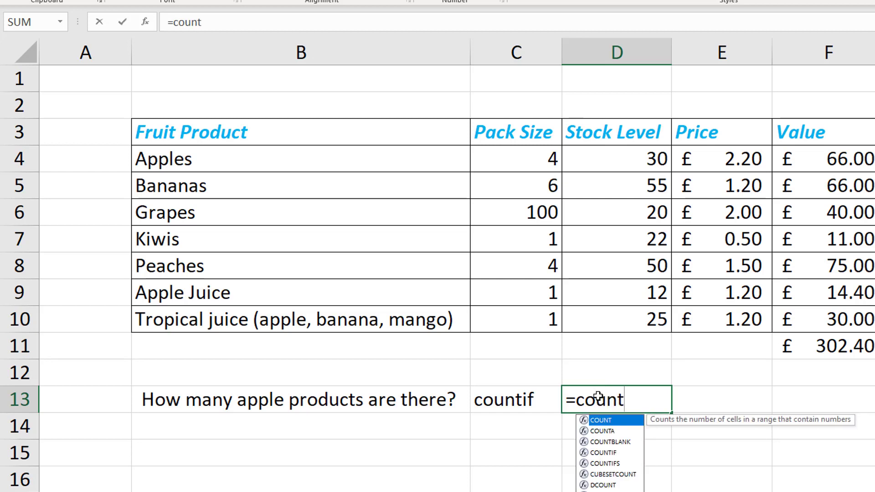
type("if(")
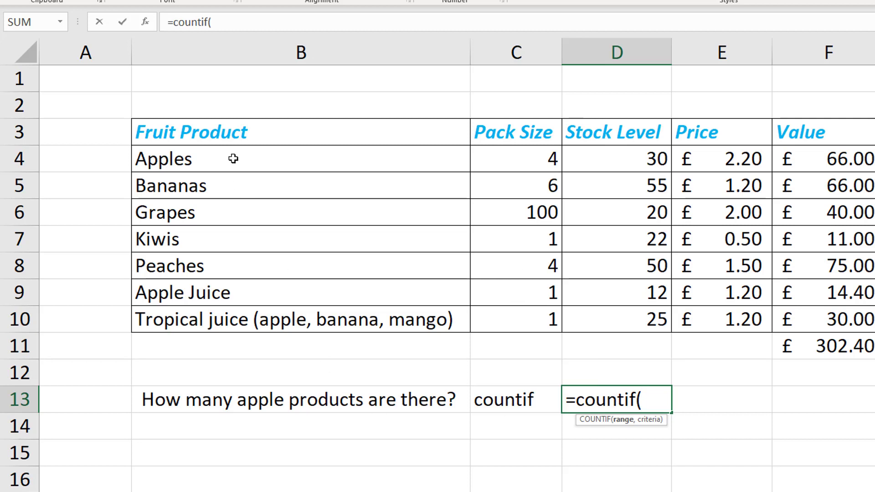
left_click_drag(239, 161, 307, 319)
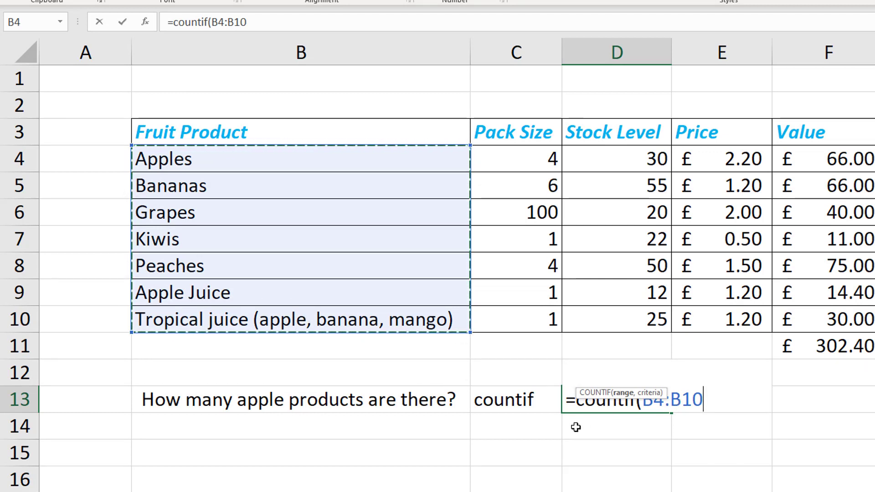
type(",")
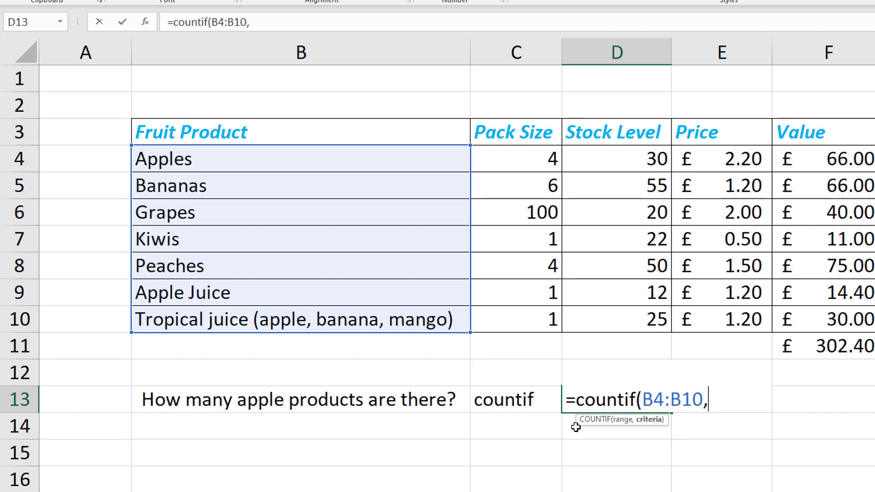
type("apples")
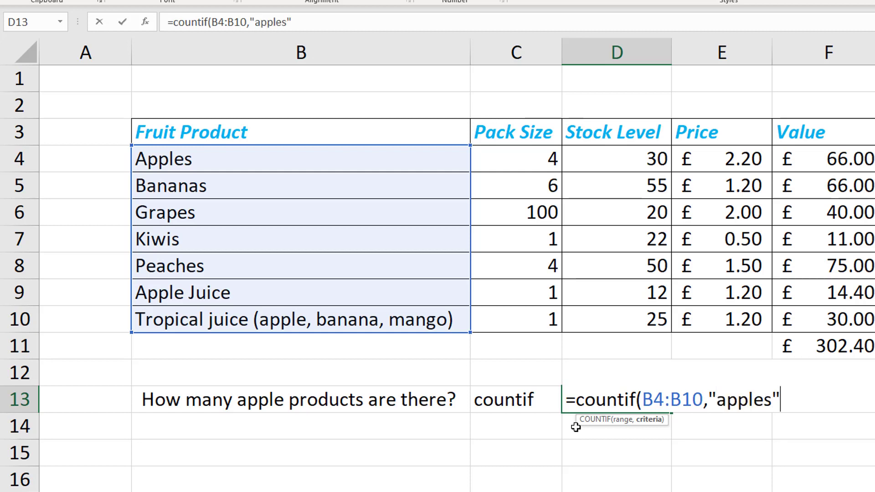
type("\"")
key("Return")
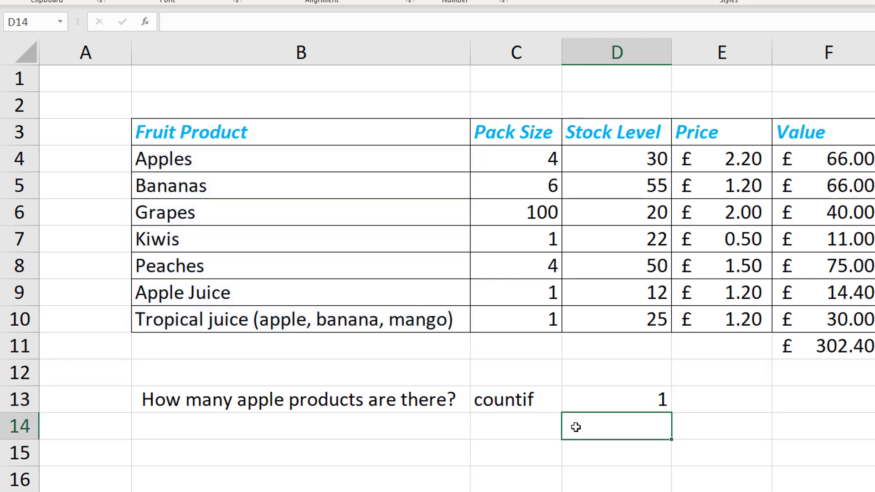
- Review the COUNTIF formula in D13 and its "apples" criterion alongside the first few product names
left_click(596, 408)
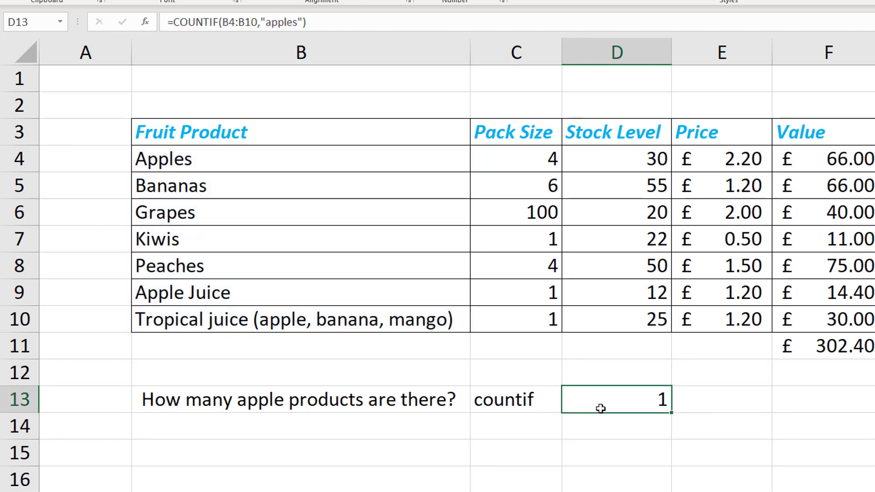
left_click(343, 168)
left_click(344, 190)
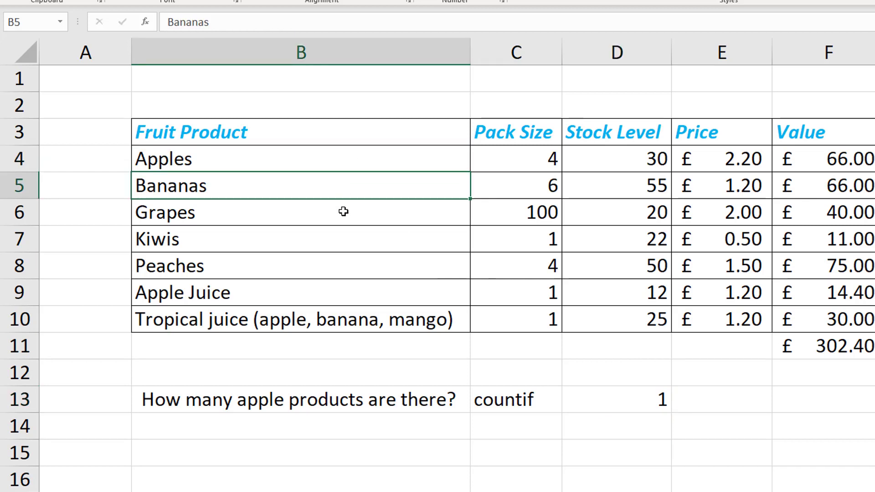
left_click(344, 212)
left_click(644, 391)
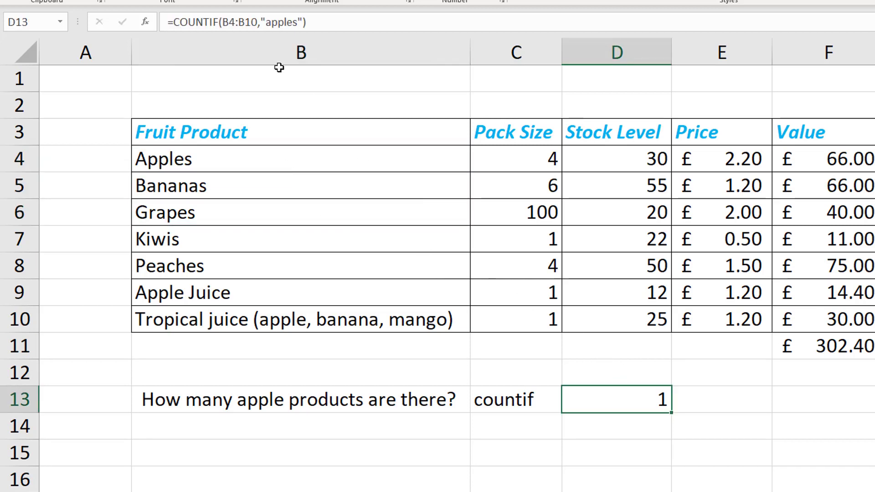
left_click(261, 22)
left_click_drag(261, 21, 292, 22)
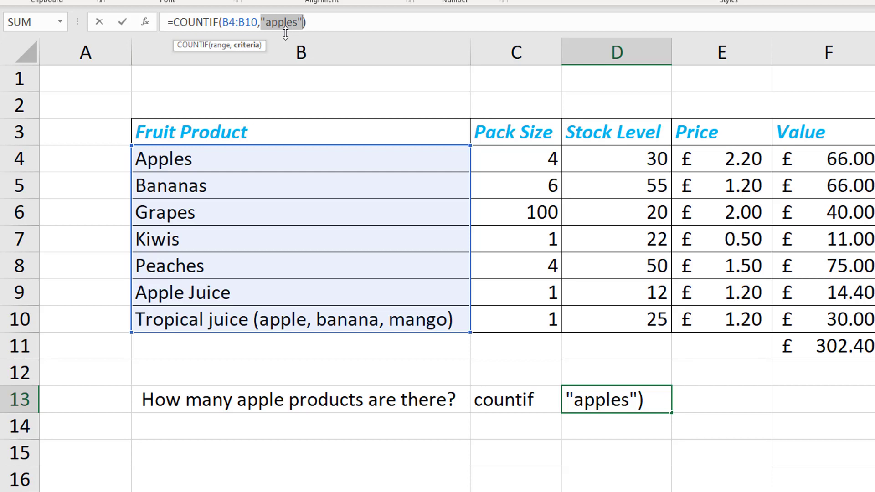
left_click(348, 190)
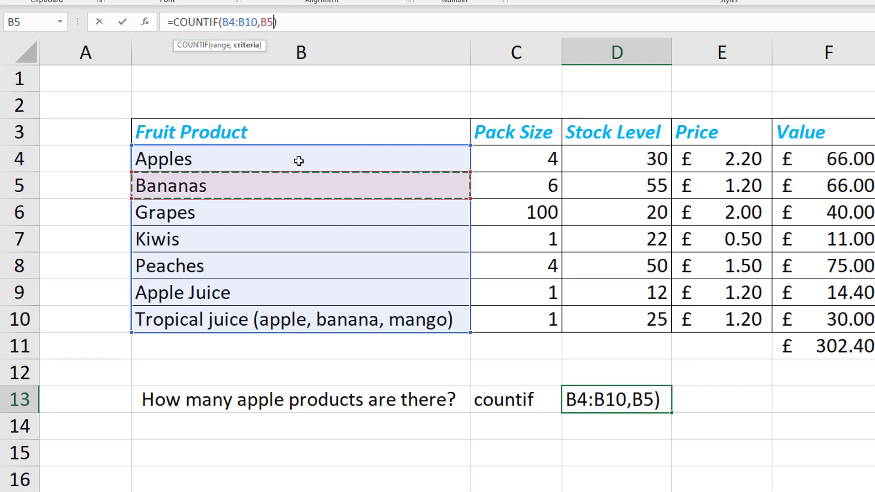
key("Escape")
- Go through the product names in B4:B10 one by one, comparing each with the "apples" criterion of the D13 formula
left_click(304, 166)
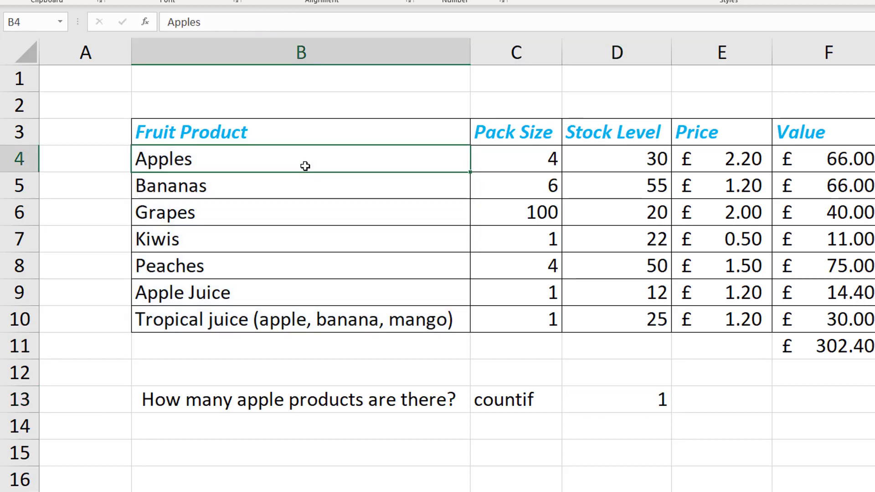
key("Down")
key("Down")
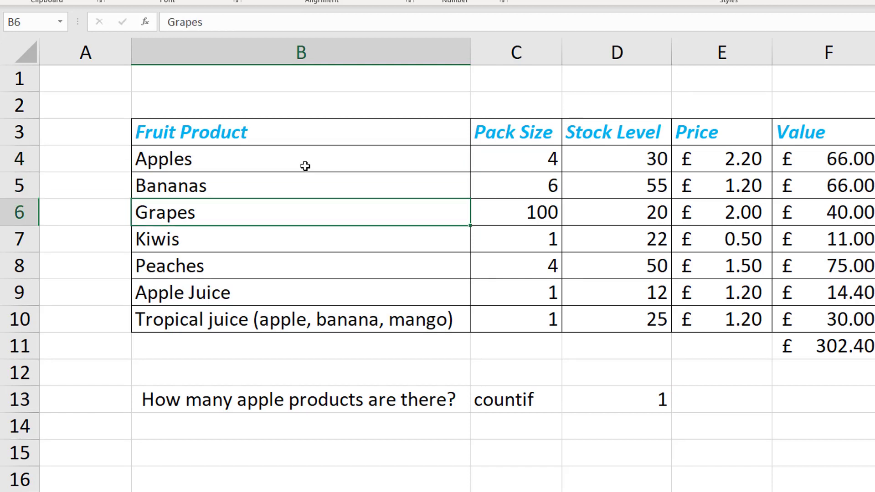
key("Down")
key("Down")
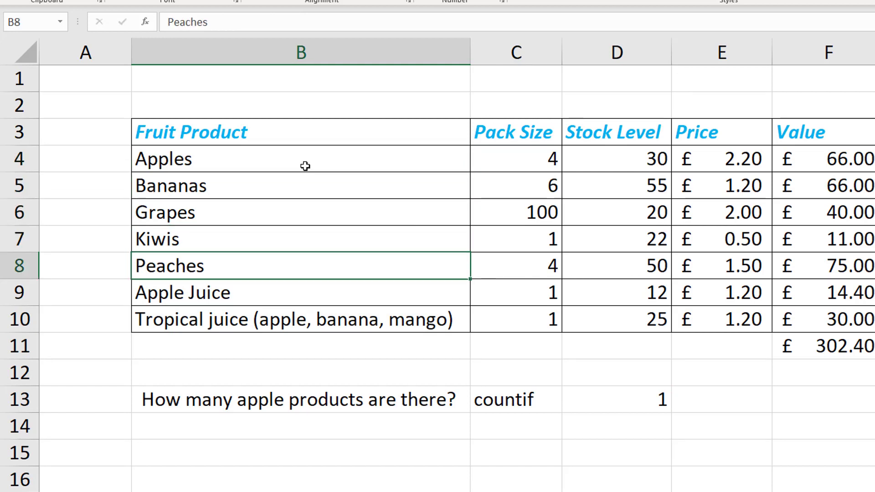
key("Down")
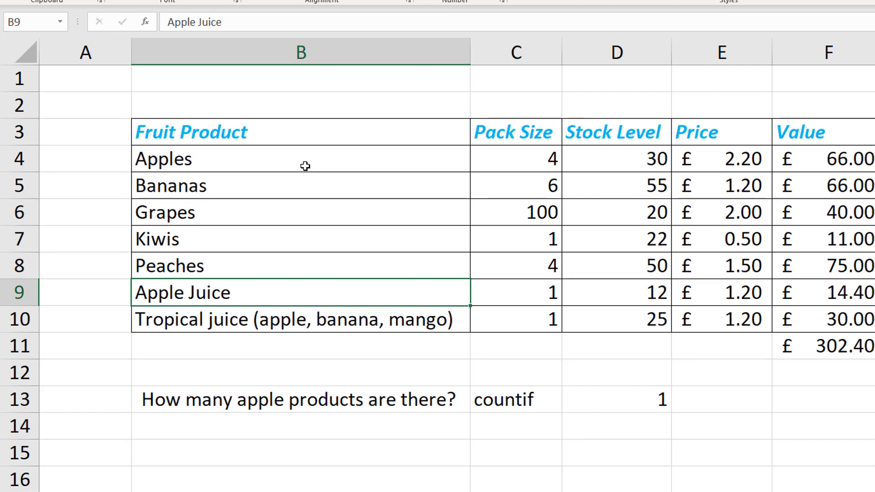
key("Down")
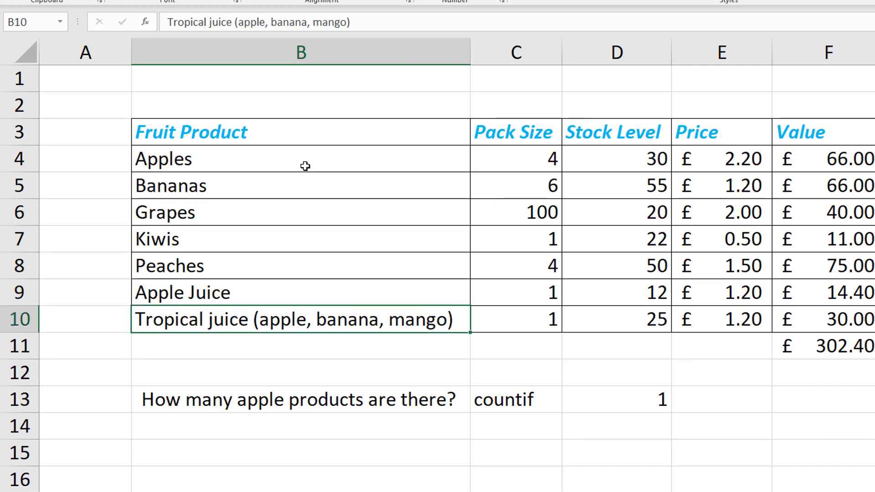
key("Down")
key("Down")
key("Down")
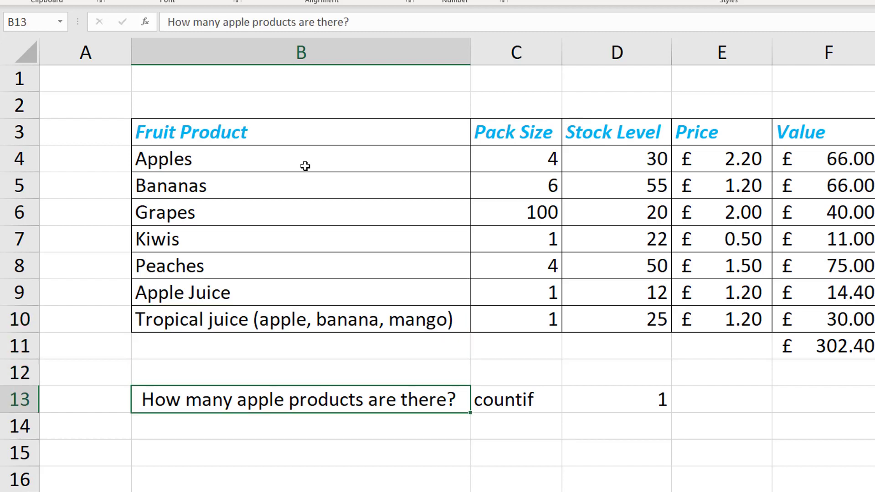
key("Right")
key("Right")
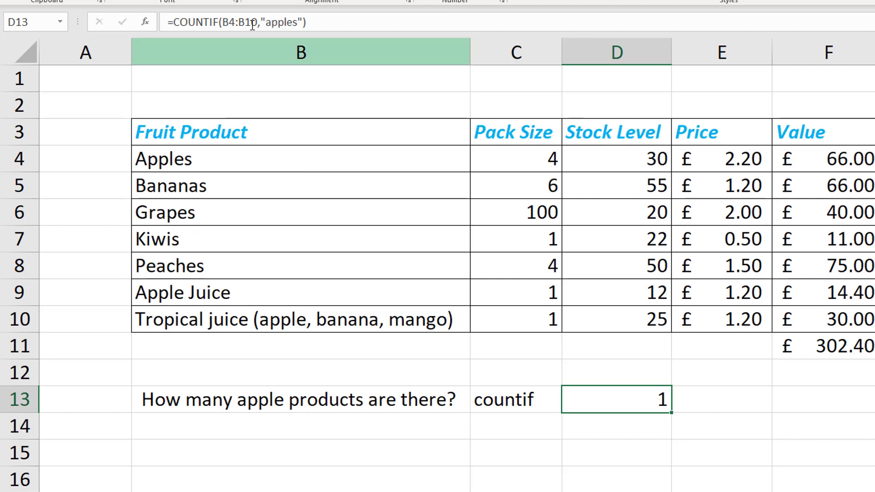
left_click(227, 161)
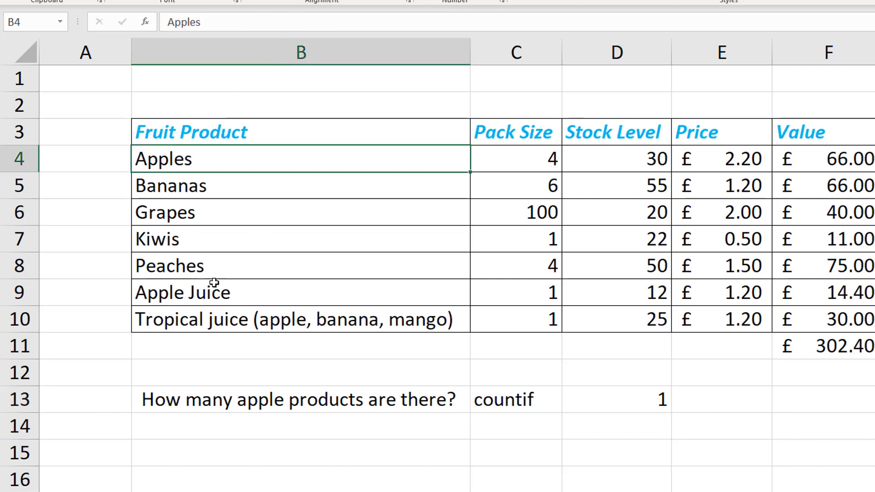
left_click(217, 285)
left_click(277, 330)
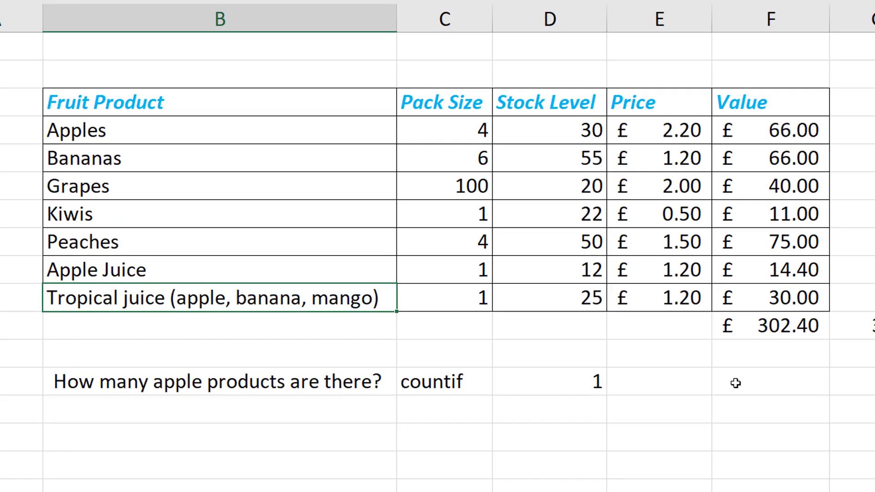
- Enter the heading "Wildcards" in F13, two rows below the Value total
left_click(736, 383)
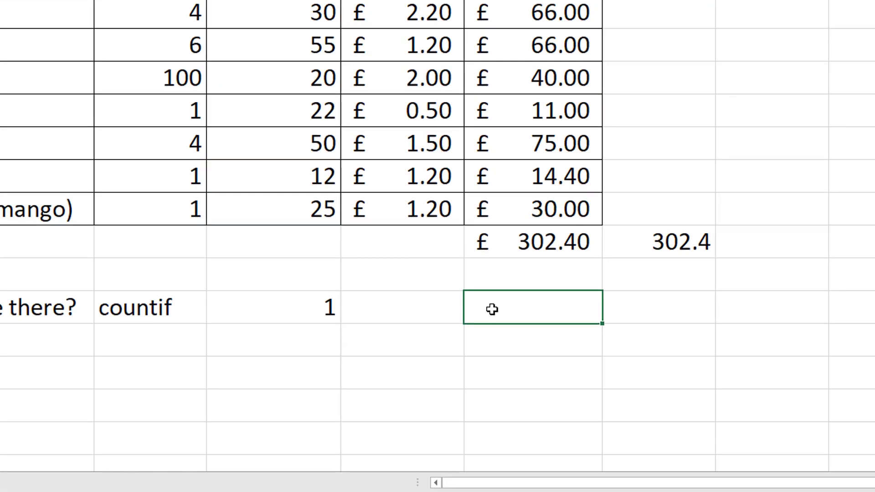
type("Wildcards")
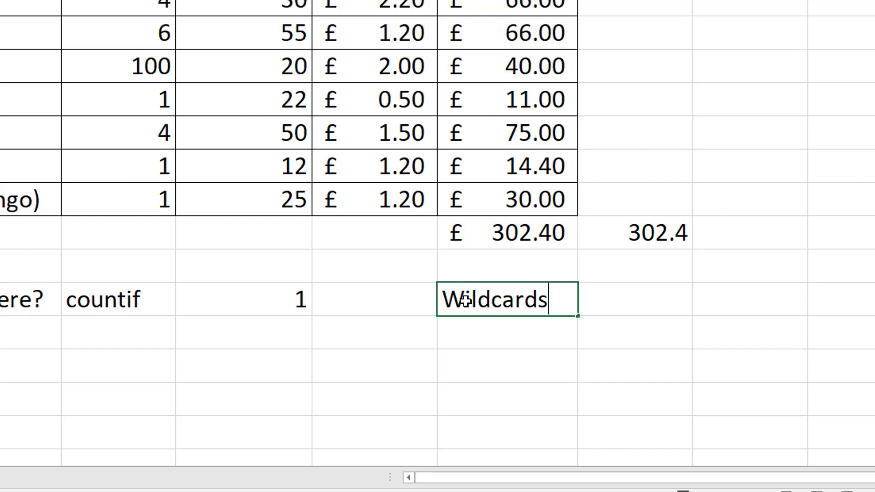
key("Return")
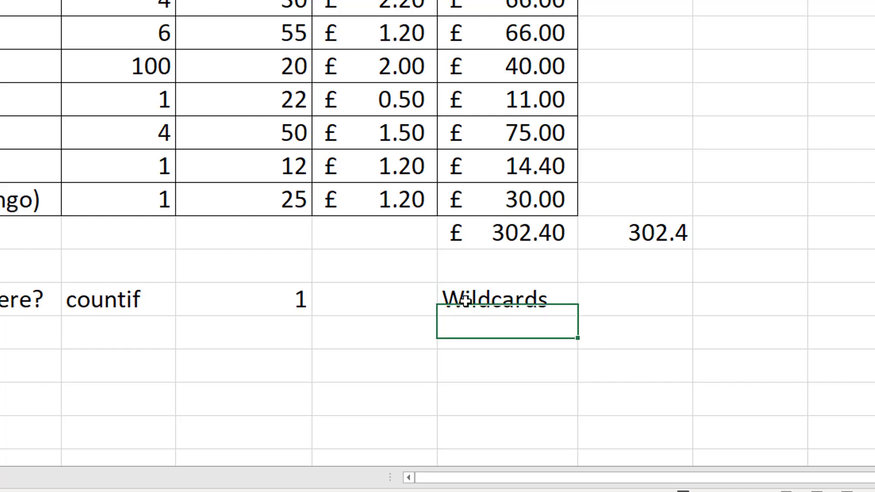
- List the wildcard symbols *, ? and ~ in F14, F15 and F16 below the Wildcards heading
type("*")
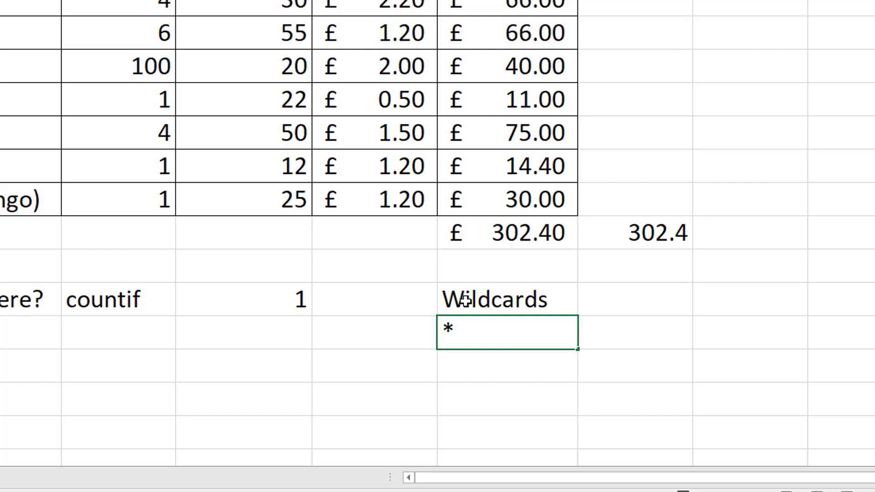
key("Return")
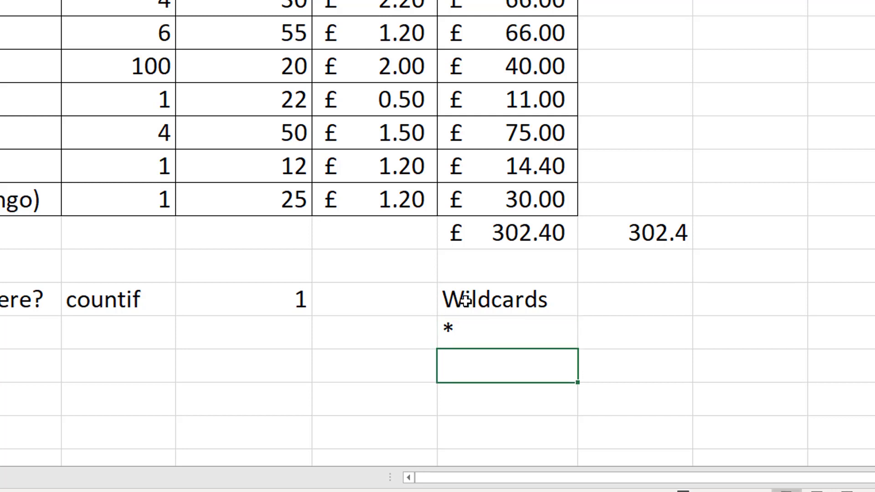
type("?")
key("Return")
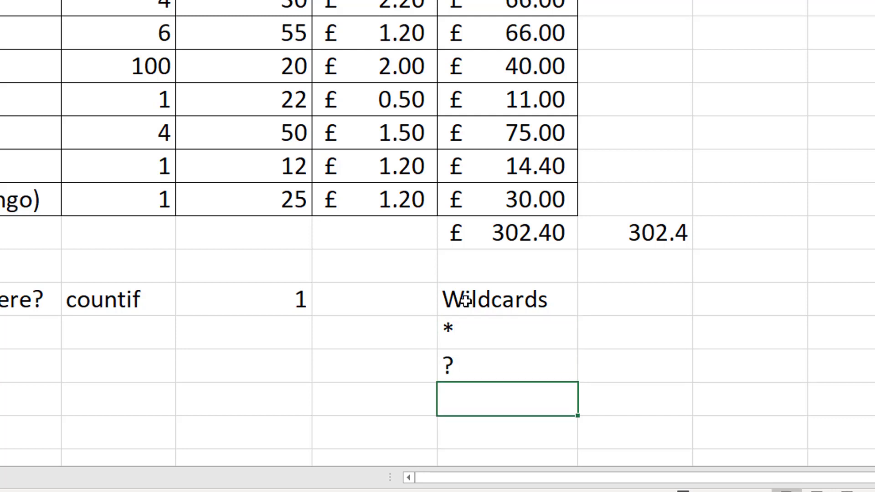
type("~")
key("Up")
key("Down")
key("Up")
key("Up")
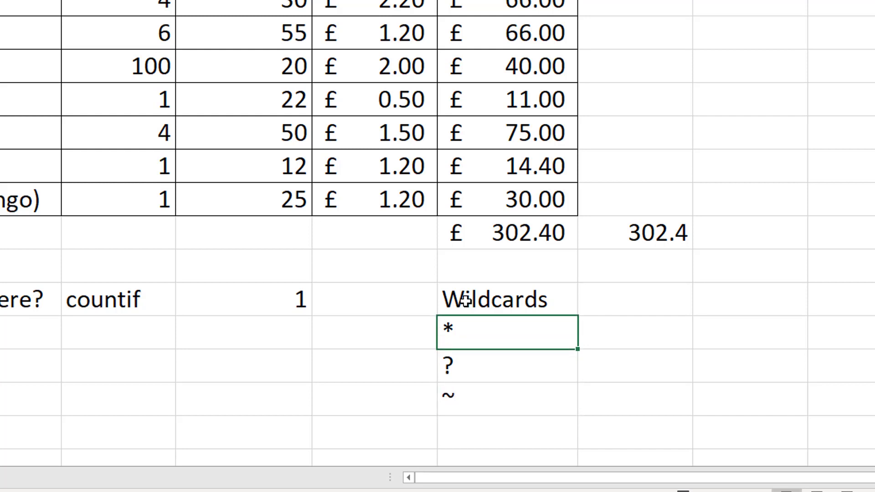
- Describe the three wildcards in G14:G16 as "0 or more", "exactly 1" and "escape"
key("Right")
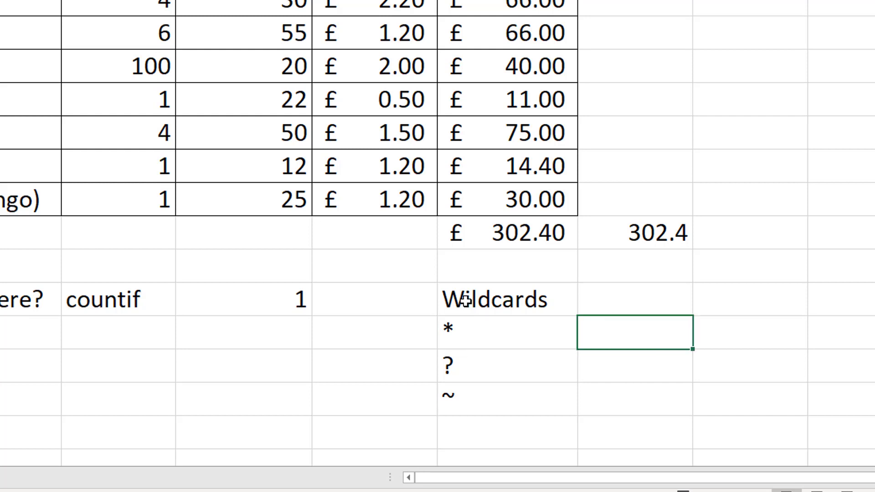
type("0 or more")
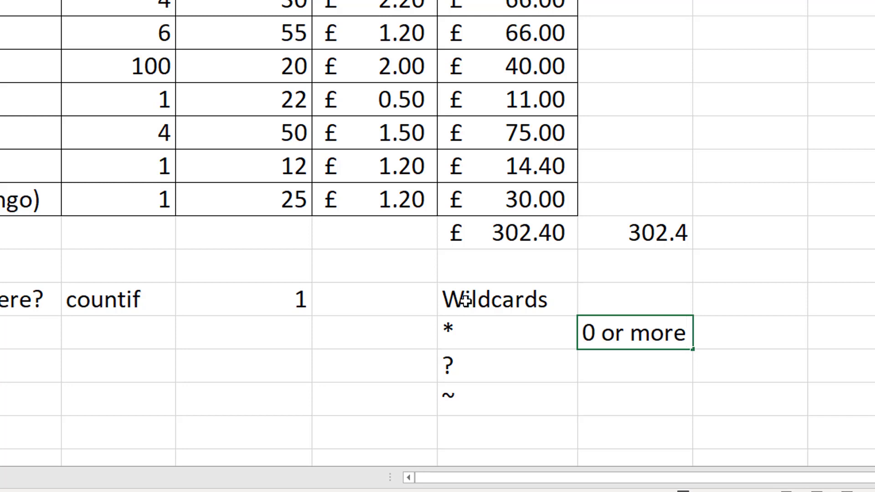
key("Return")
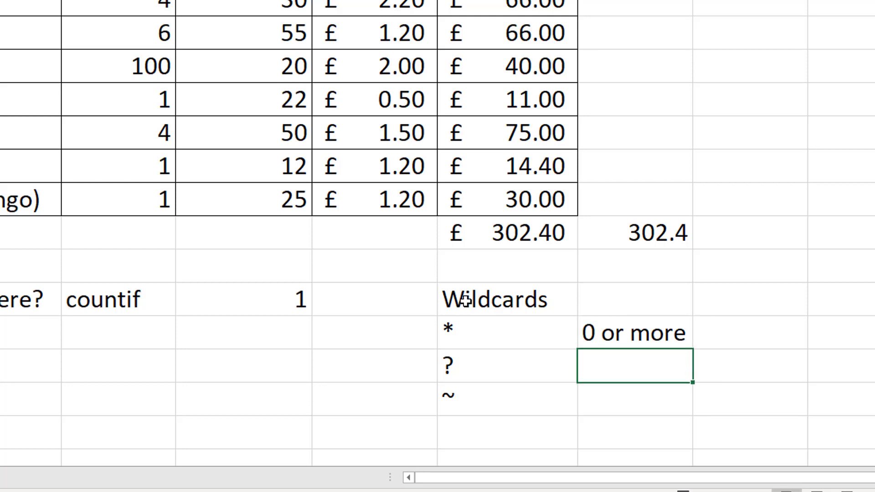
type("exactly 1")
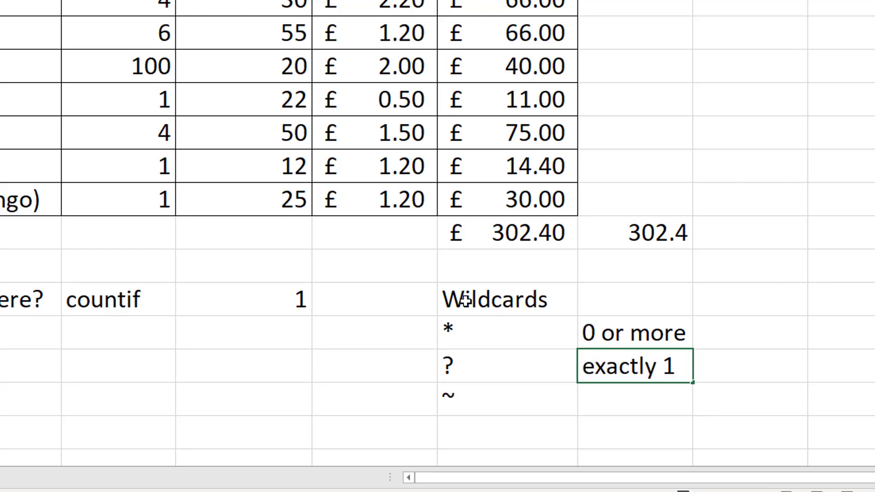
key("Return")
type("escape")
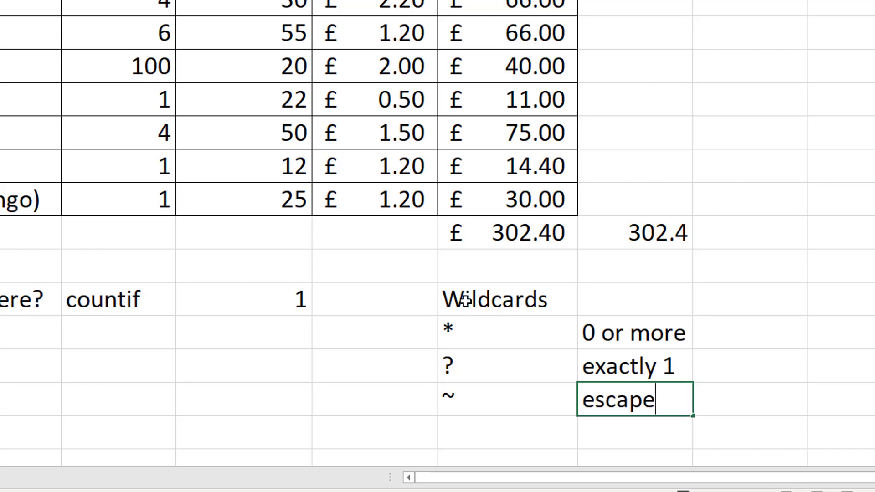
key("Up")
- Review the wildcard symbols in F14:F16 alongside their descriptions
key("Up")
key("Left")
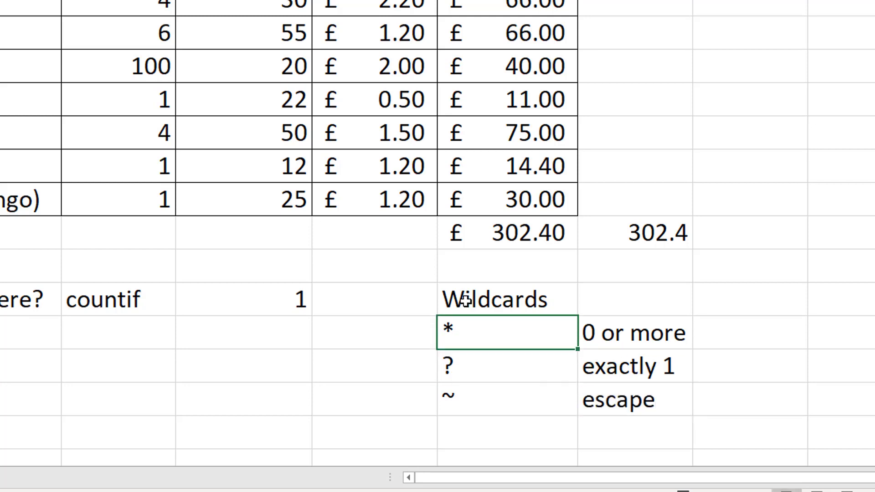
key("Down")
key("Down")
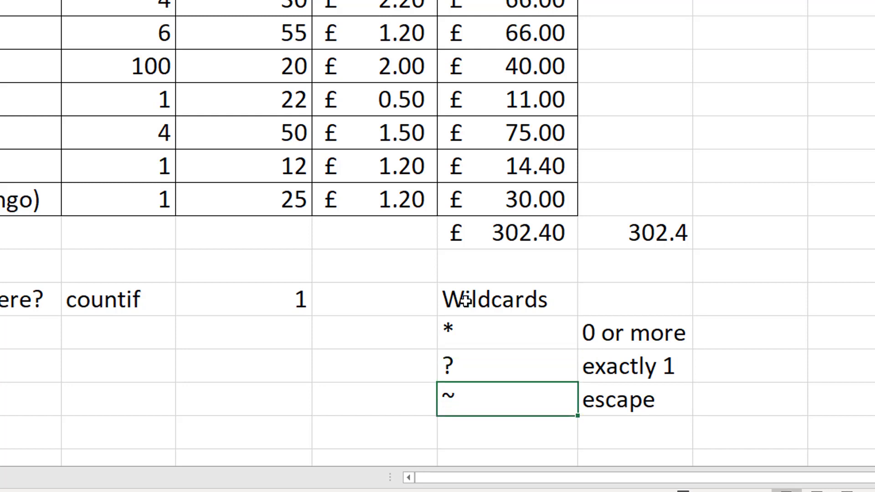
key("Up")
key("Up")
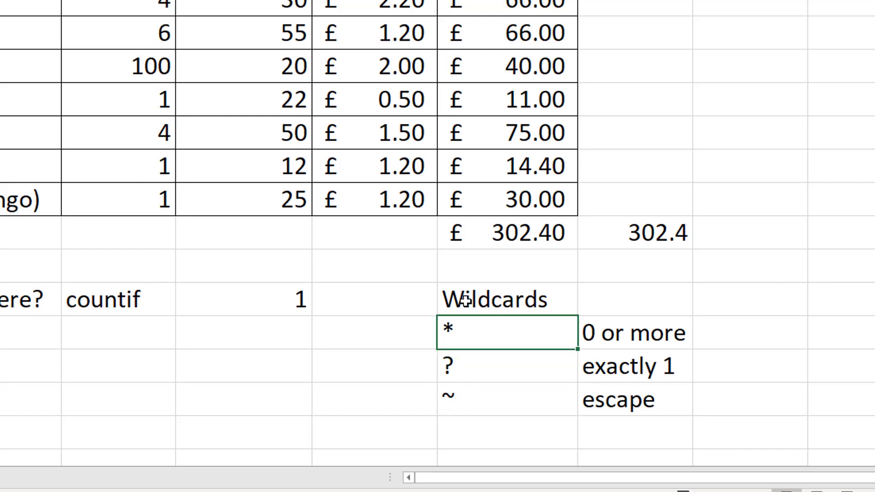
key("Left")
key("Right")
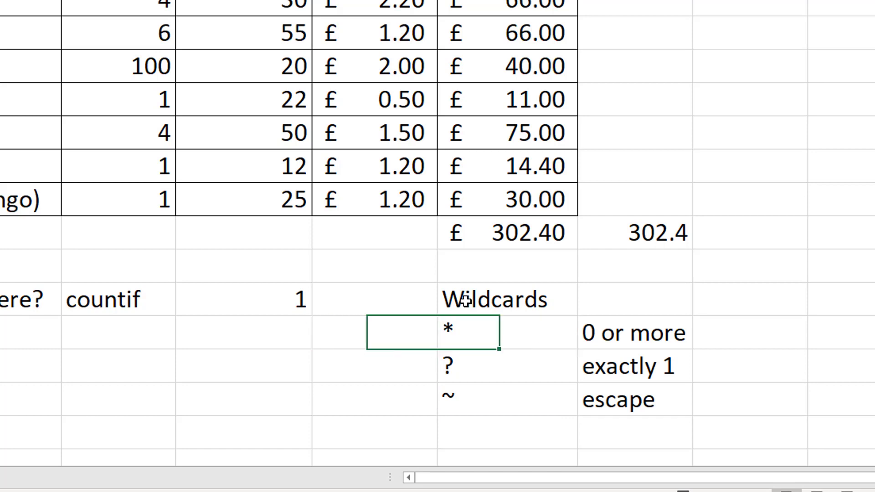
- Change the COUNTIF criterion in D13 to "apple" and compare it with the Apples entry in B4
key("Left")
key("Left")
key("Left")
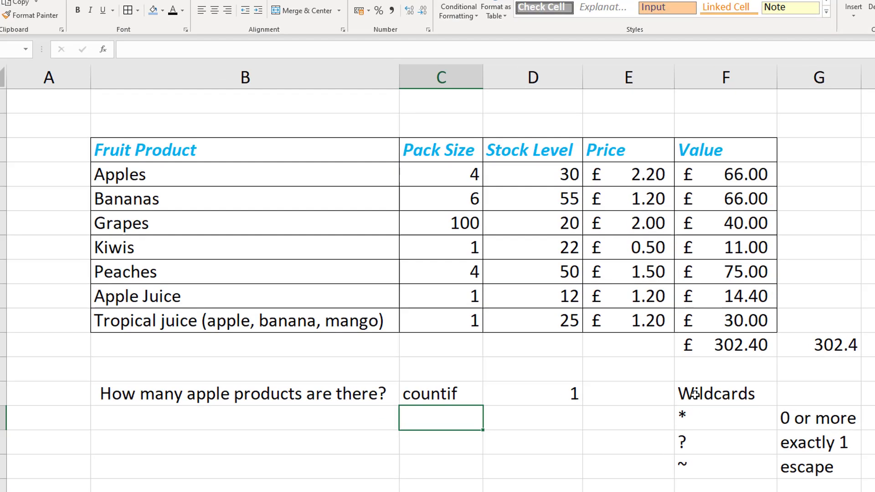
key("Up")
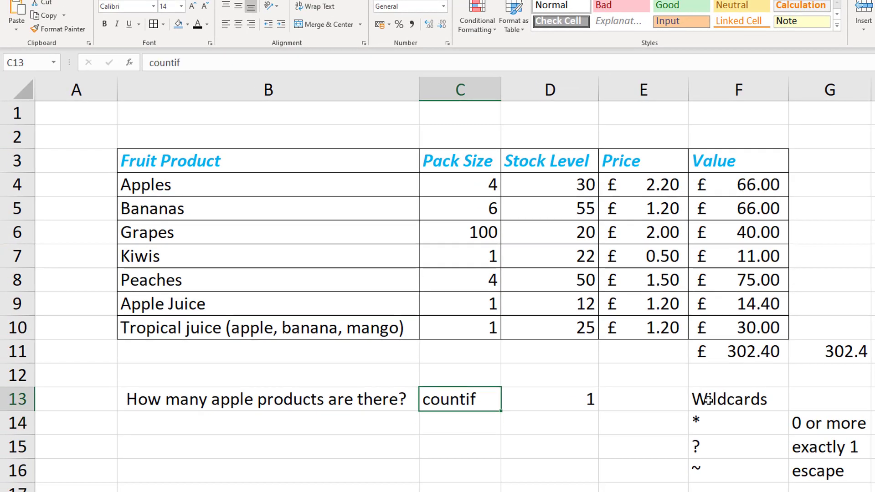
key("Right")
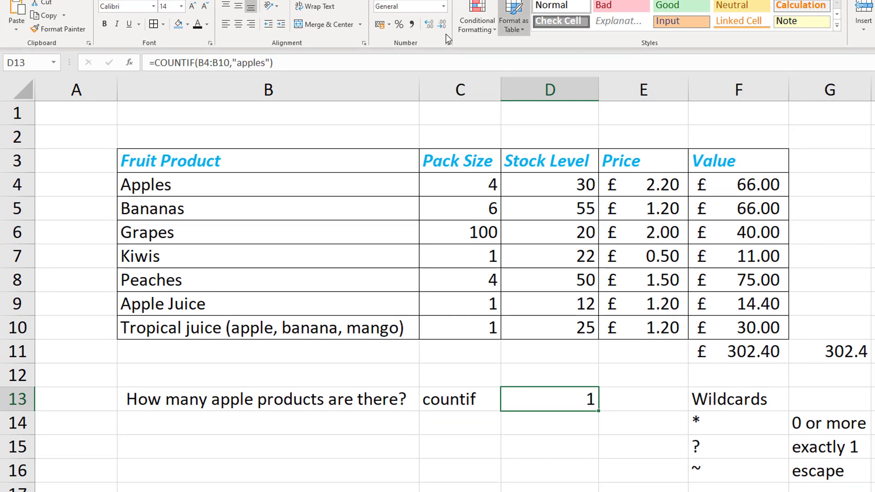
left_click(231, 62)
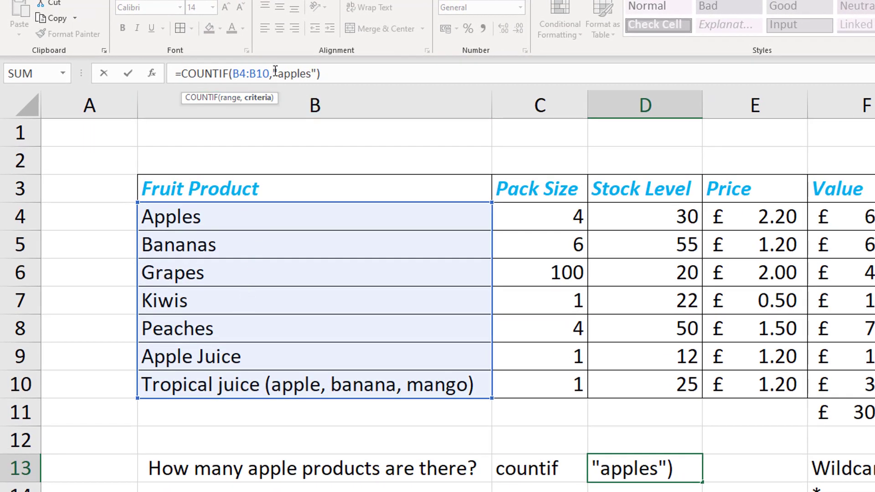
left_click(279, 73)
key("Delete")
key("Return")
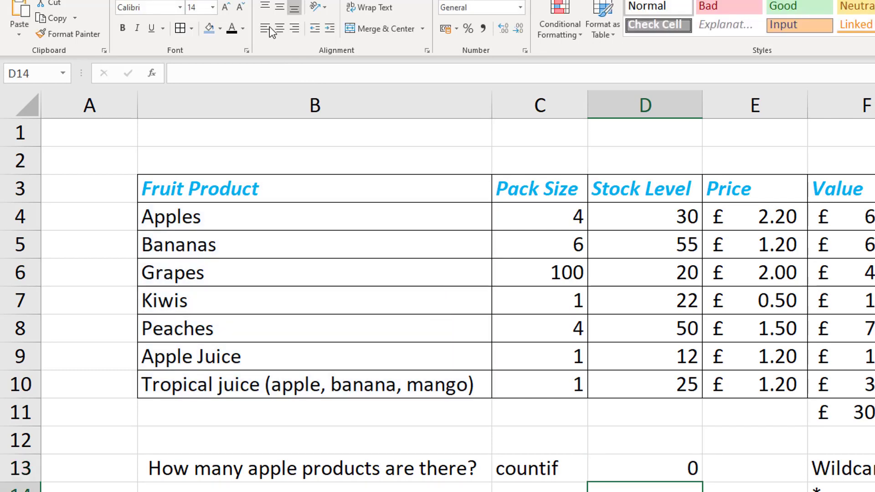
left_click(691, 470)
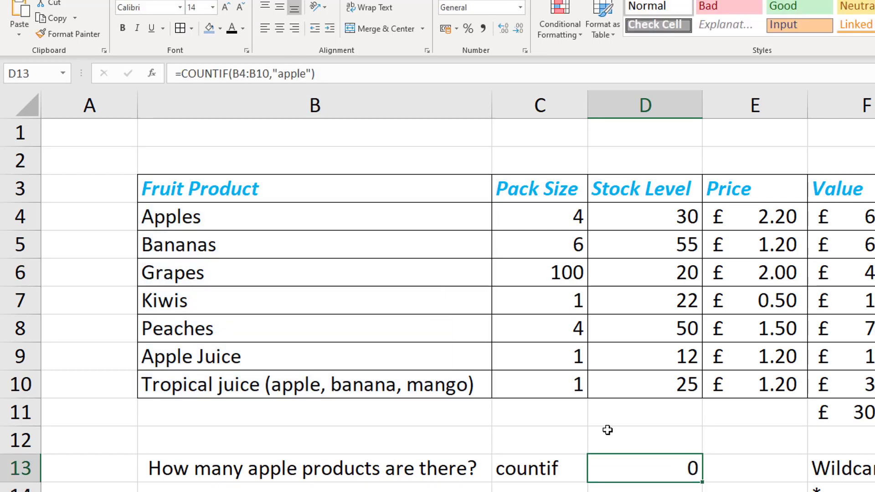
left_click(175, 218)
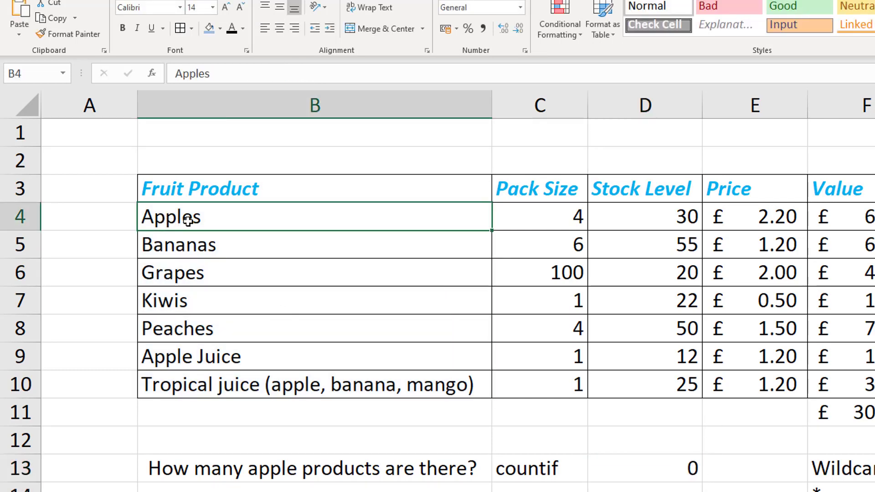
- Append the asterisk wildcard to the COUNTIF criterion in D13, making the formula =COUNTIF(B4:B10,"apple*")
left_click(644, 466)
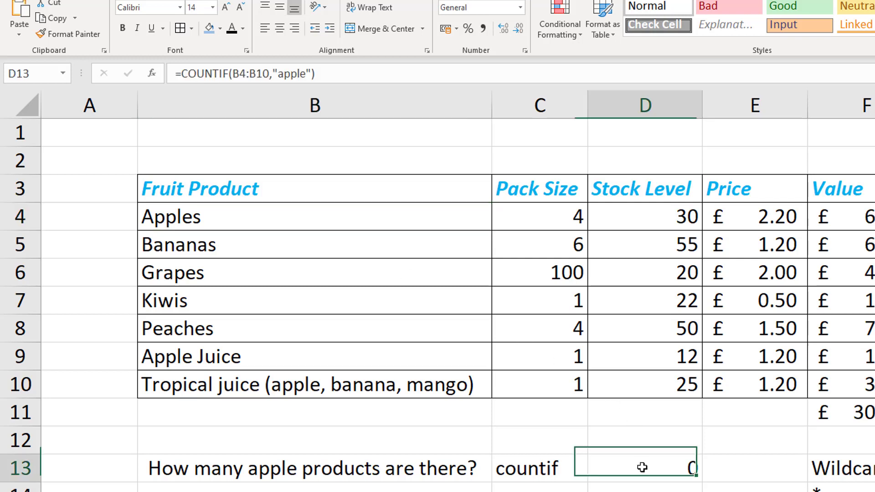
left_click(291, 75)
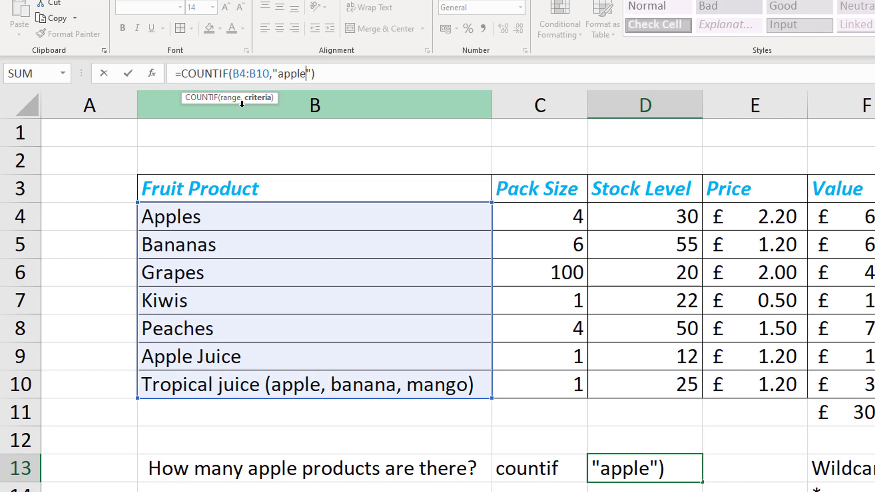
type("*")
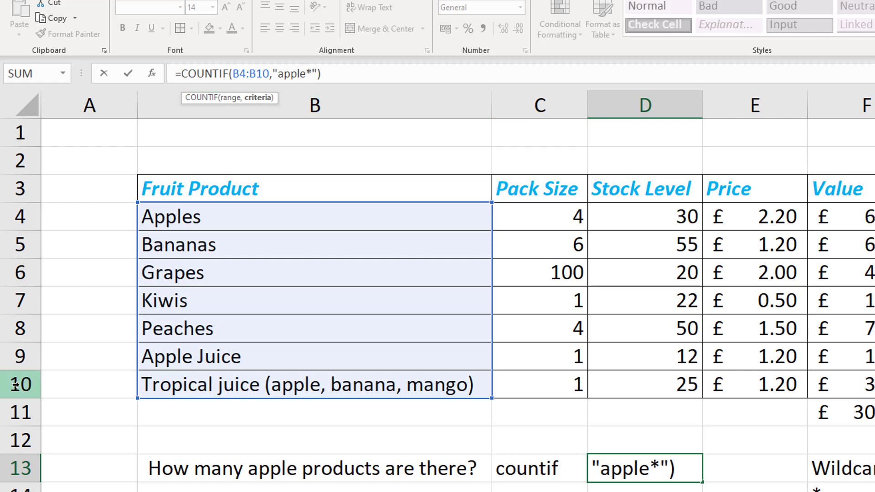
key("Right")
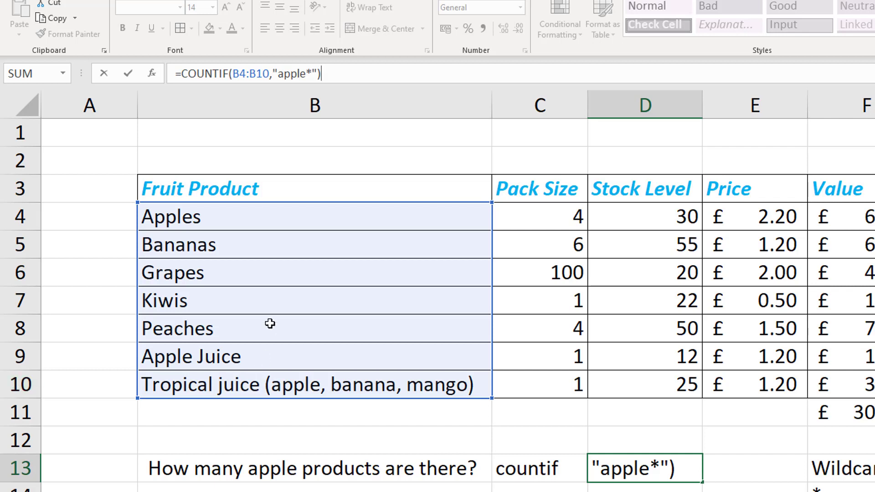
key("Return")
- Compare the "apple*" criterion in D13 with the Apples and Apple Juice entries in the product list
left_click(628, 473)
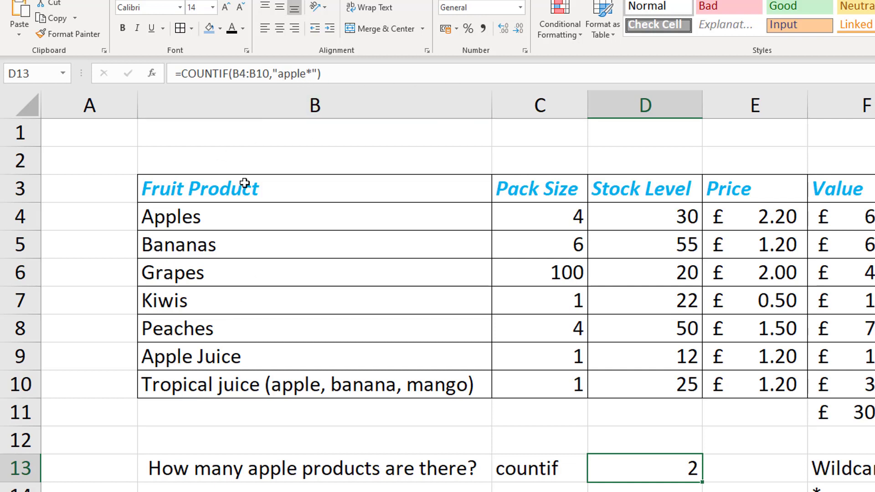
left_click(203, 221)
left_click(230, 362)
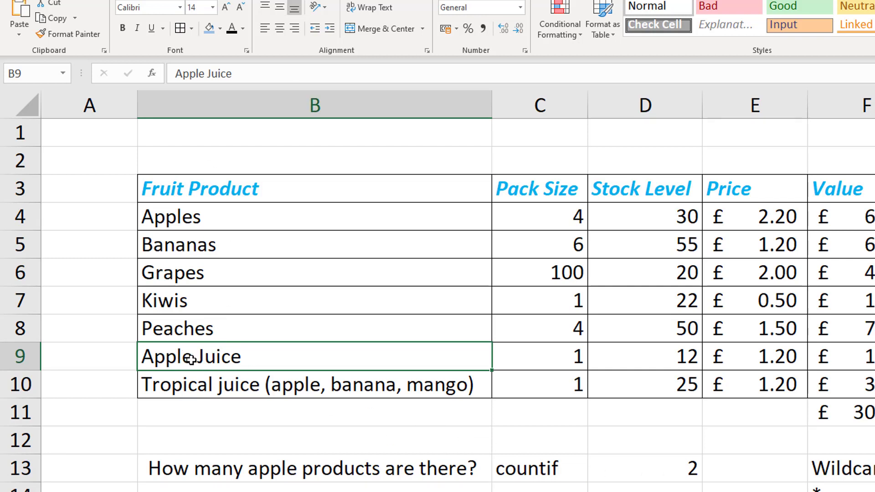
- Put an asterisk wildcard in front of the word in the D13 criterion, making the formula =COUNTIF(B4:B10,"*apple*")
left_click(669, 472)
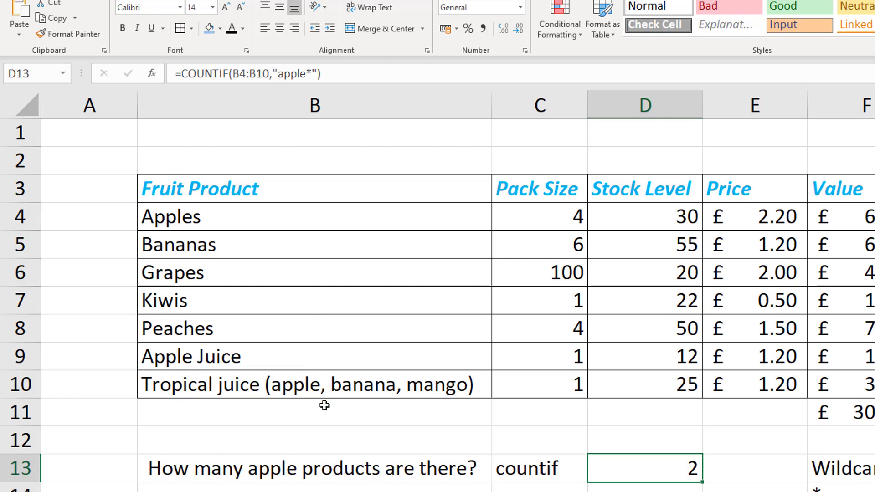
left_click(278, 73)
type("*")
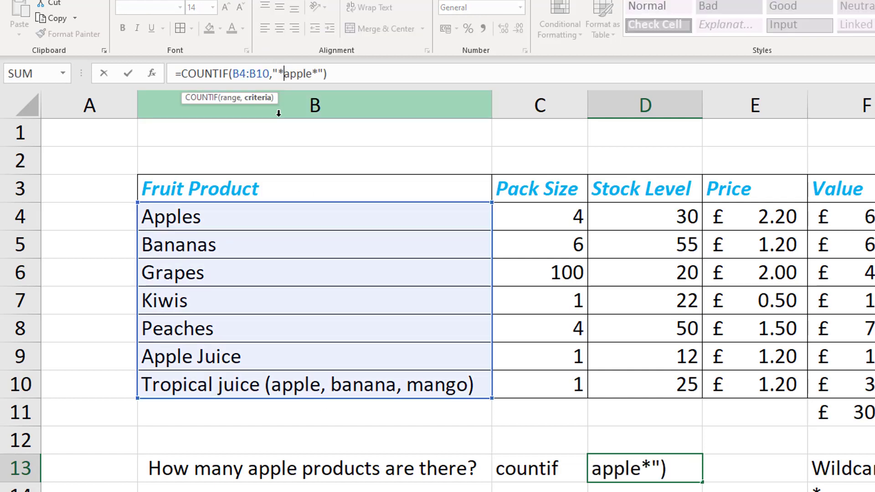
key("Right")
key("Right")
key("Right")
key("Right")
key("Right")
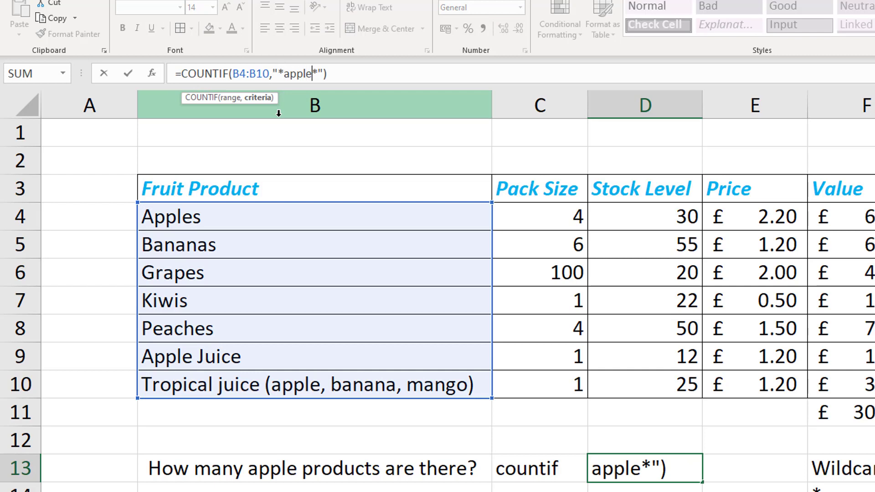
key("Right")
key("Right")
key("Right")
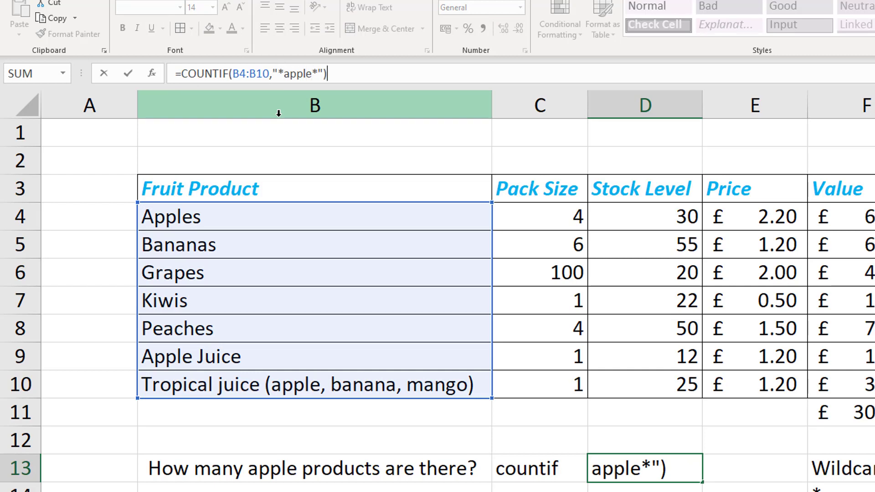
key("Return")
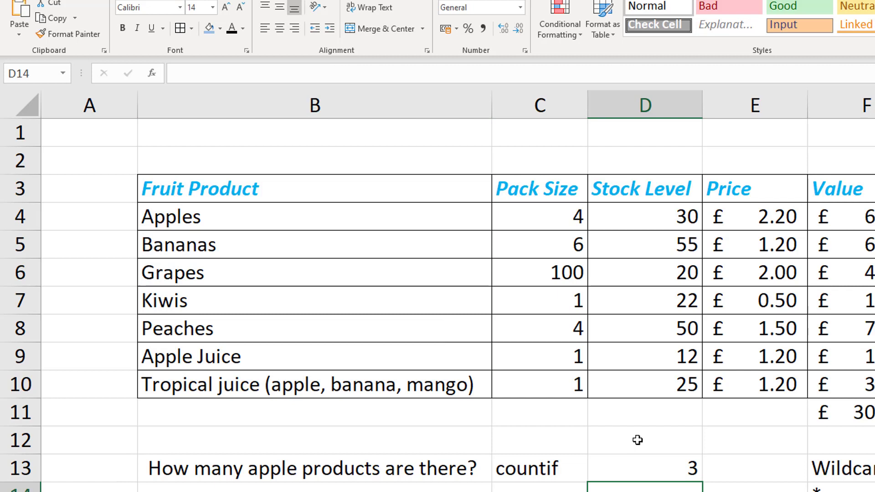
- Replace the trailing asterisk in the D13 criterion with a question mark, making the formula =COUNTIF(B4:B10,"*apple?")
left_click(646, 470)
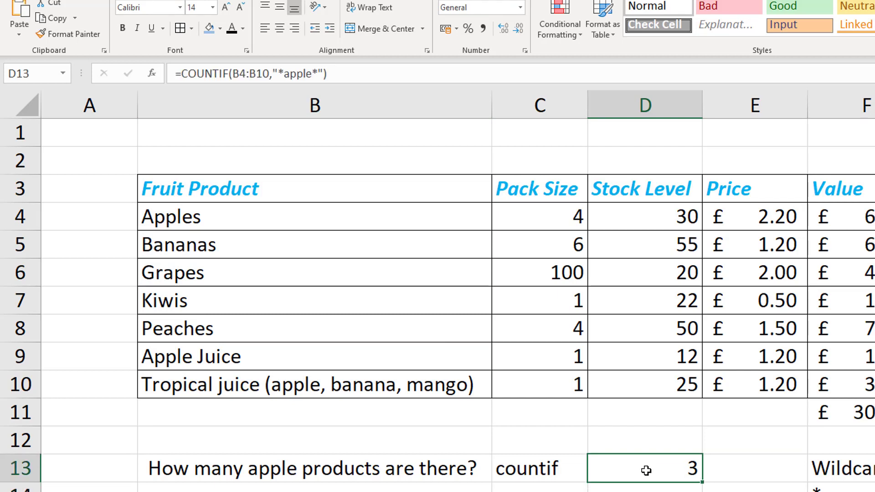
left_click(313, 74)
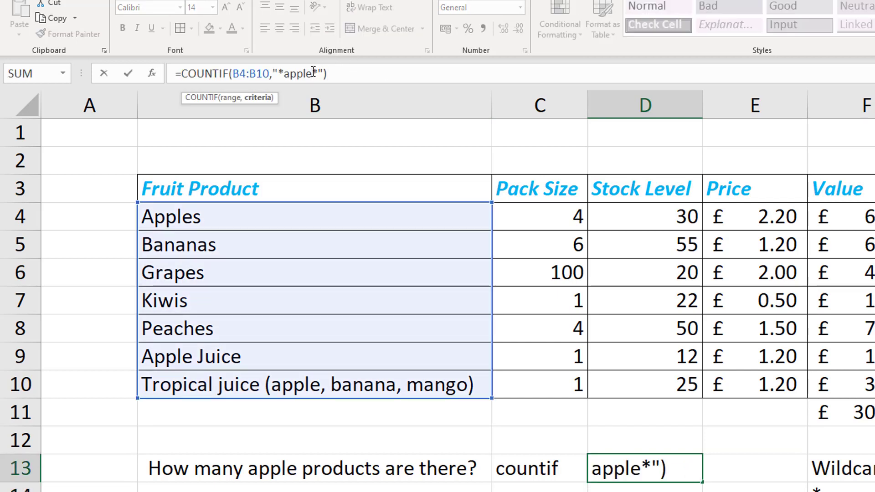
key("Delete")
type("?")
key("Return")
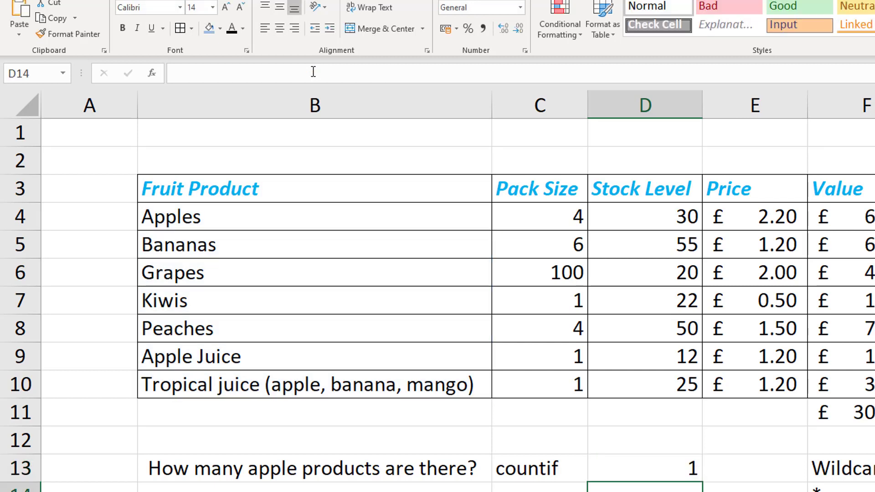
left_click(686, 463)
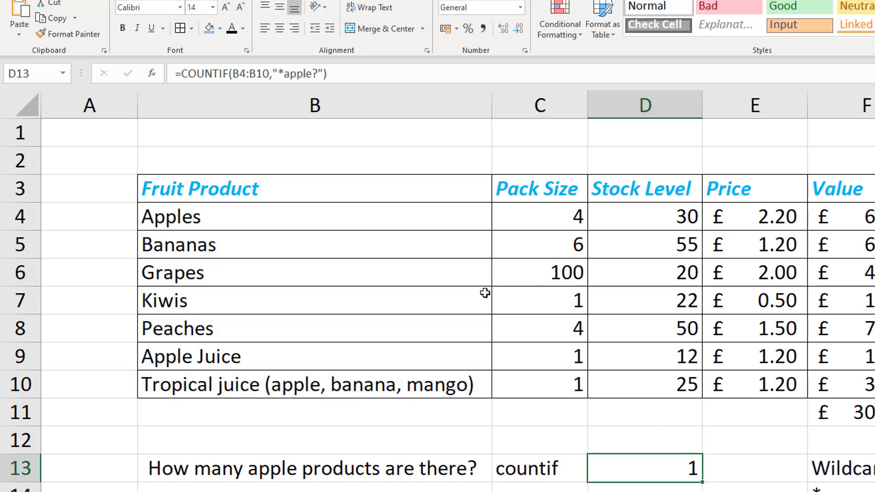
- Compare the "*apple?" criterion in D13 with the ending of the Apples entry in B4
left_click(281, 73)
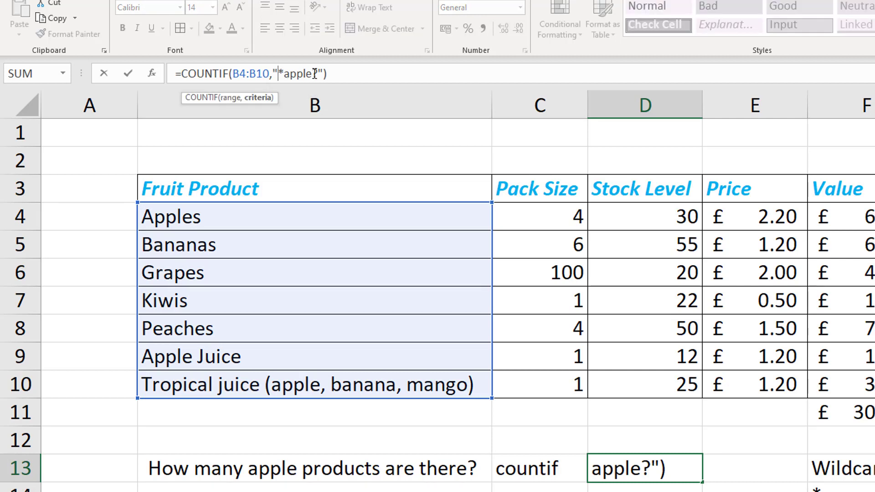
key("Return")
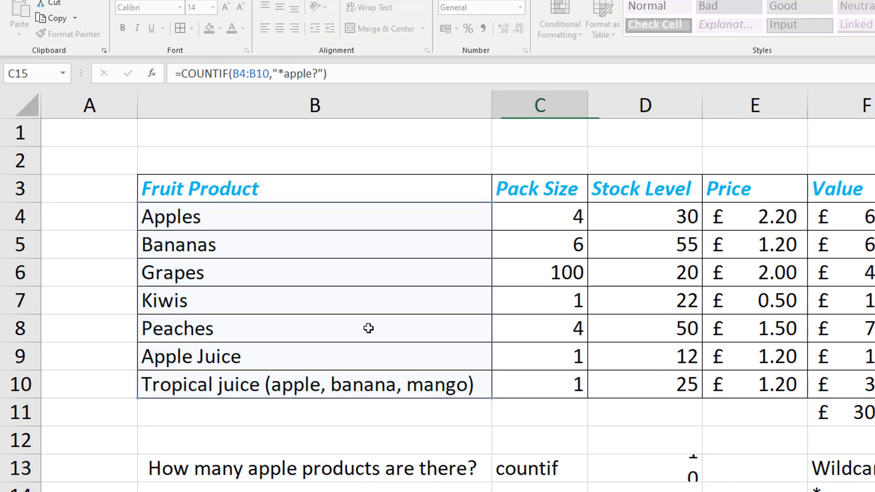
left_click(240, 218)
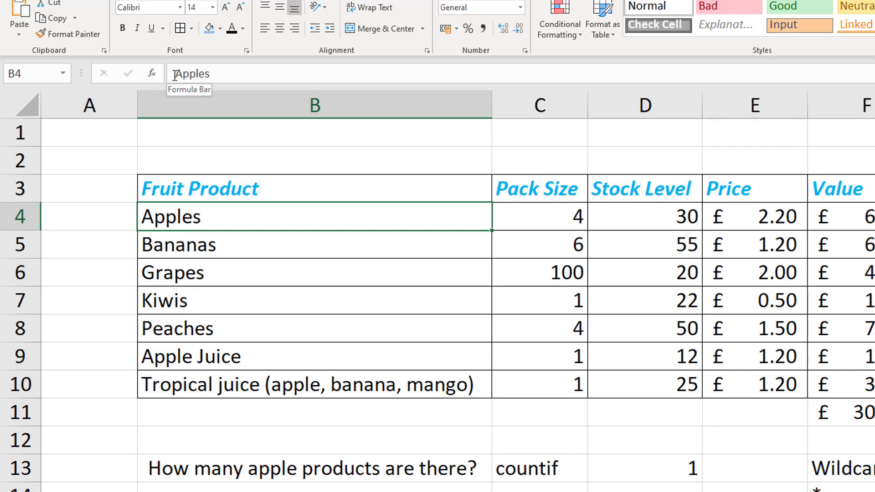
left_click_drag(205, 74, 210, 73)
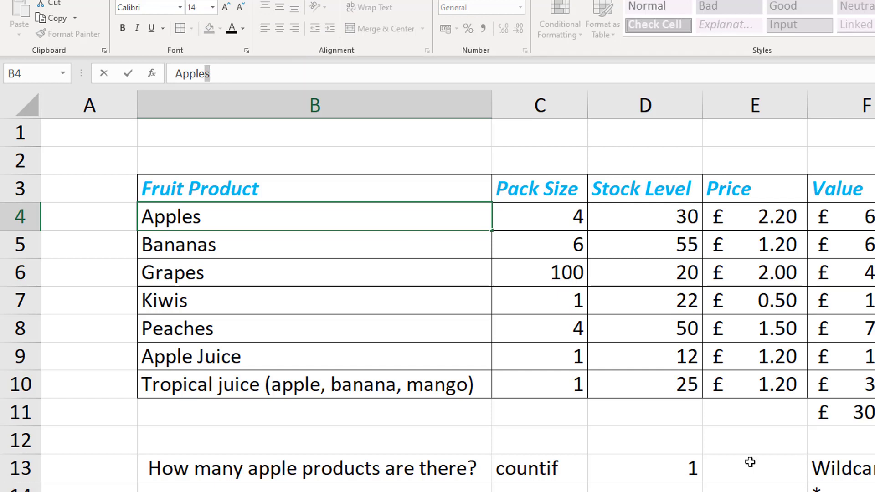
- Replace the question mark in the D13 criterion with an asterisk, making the formula =COUNTIF(B4:B10,"*apple*")
left_click(688, 469)
left_click(312, 75)
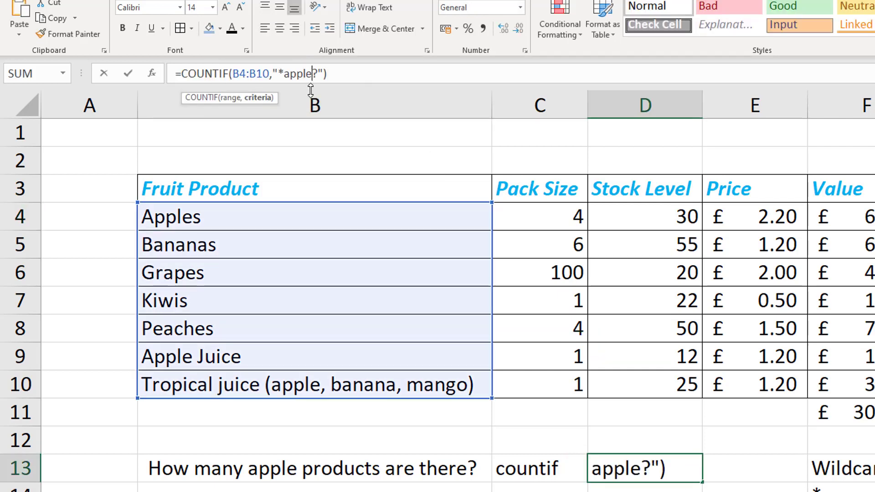
key("Delete")
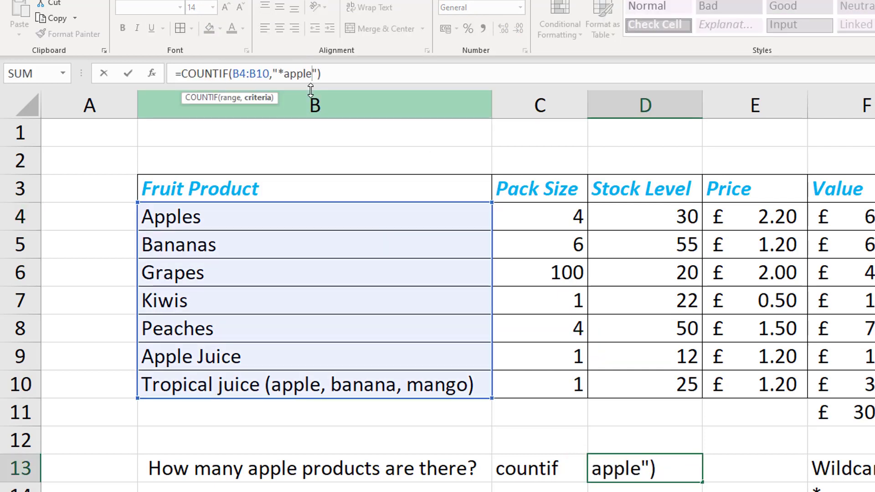
type("*")
key("Return")
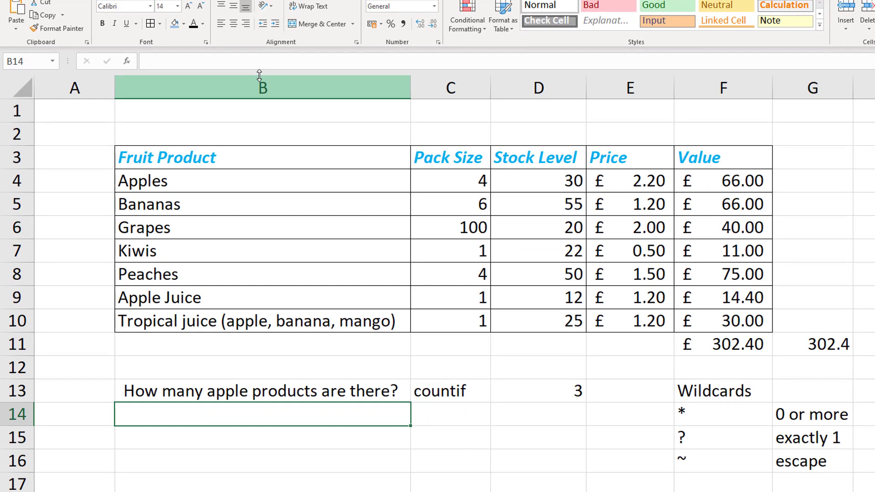
- Enter the label "How many budget products?" in B14
type("How man")
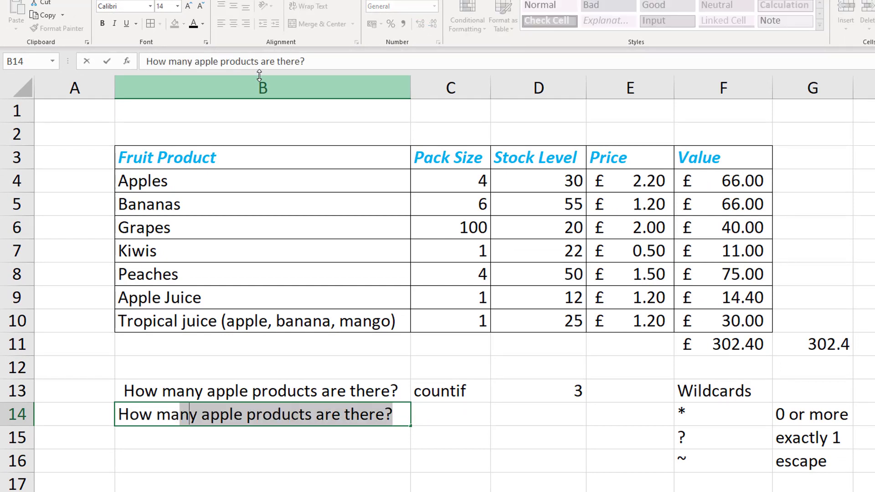
key("Delete")
type("y vb")
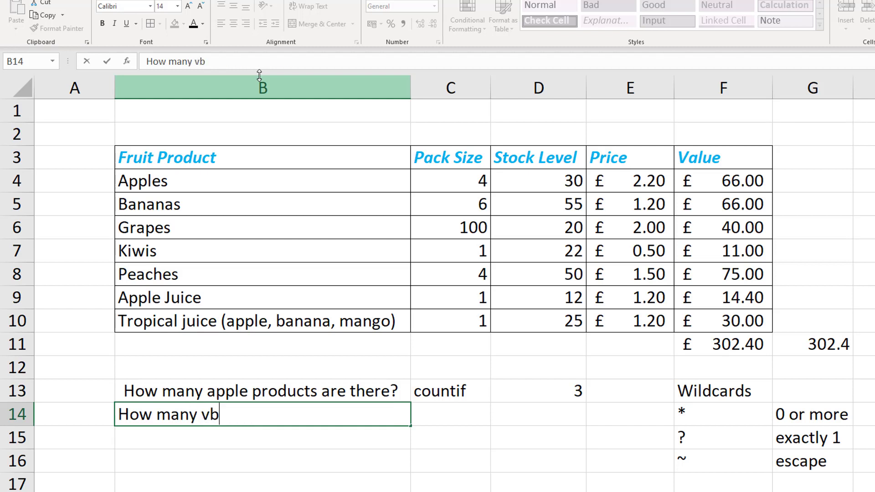
key("BackSpace")
key("BackSpace")
type("budget prod")
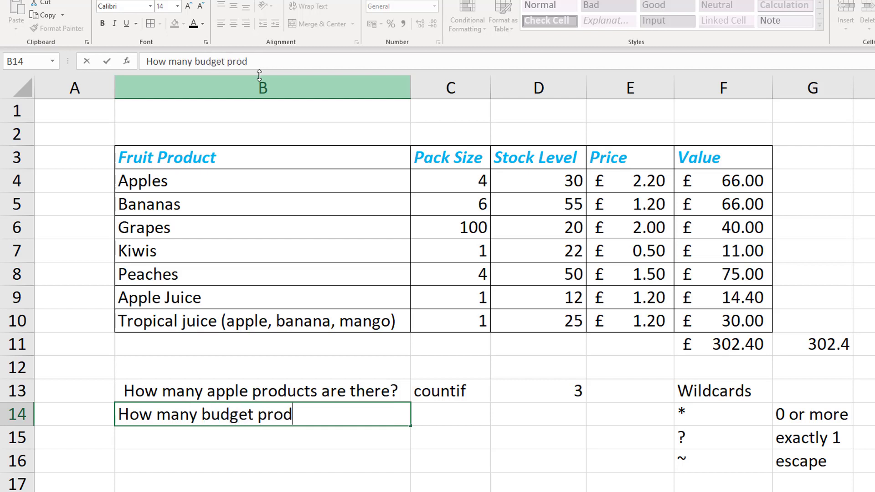
type("ucts?")
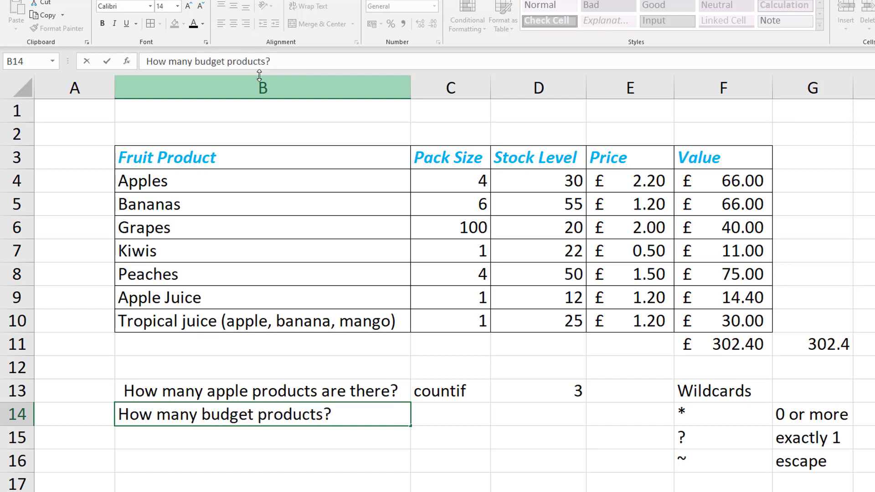
key("Tab")
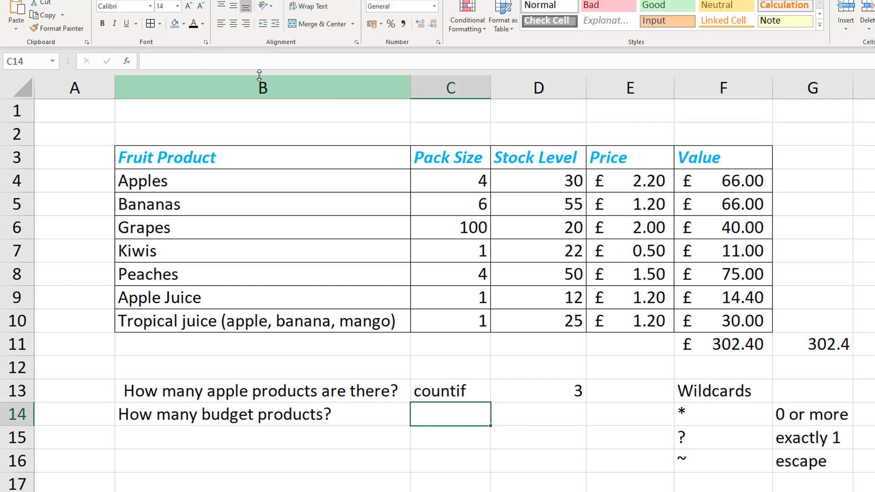
- Try to enter =countif(E4:E10,<1.5) in D14, leaving the price criterion without quotation marks
key("Tab")
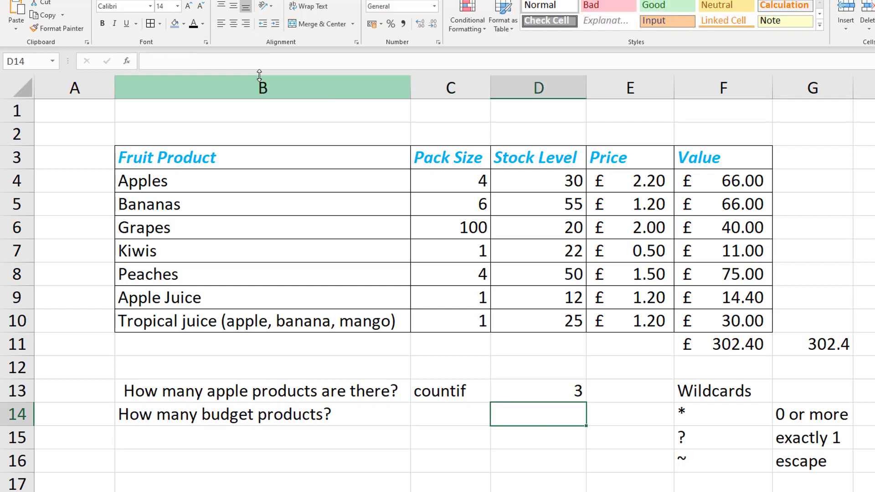
type("=countif(")
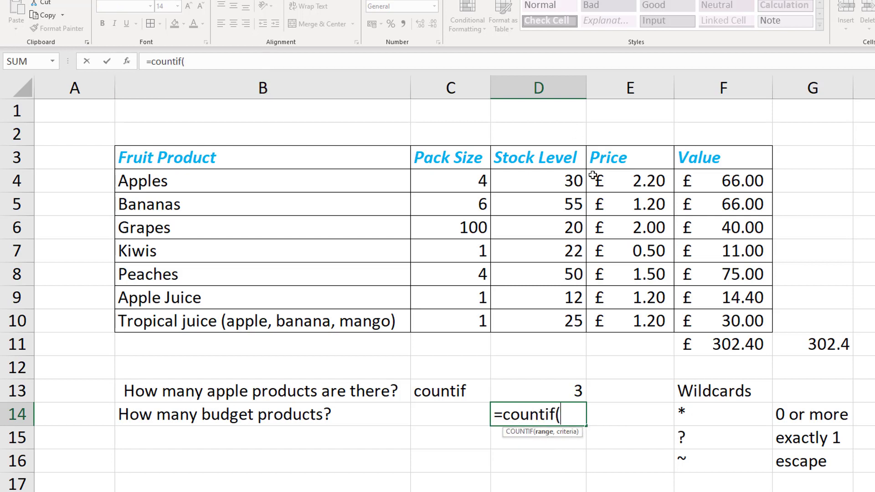
left_click_drag(617, 177, 621, 320)
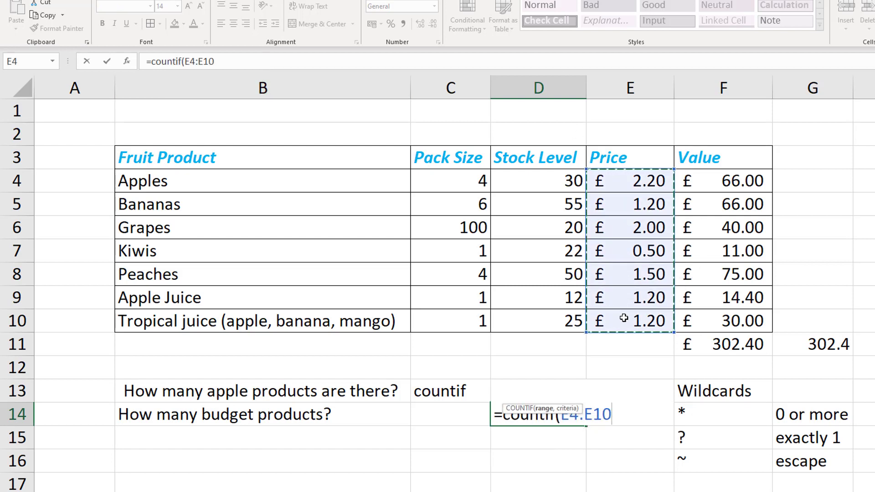
type(",")
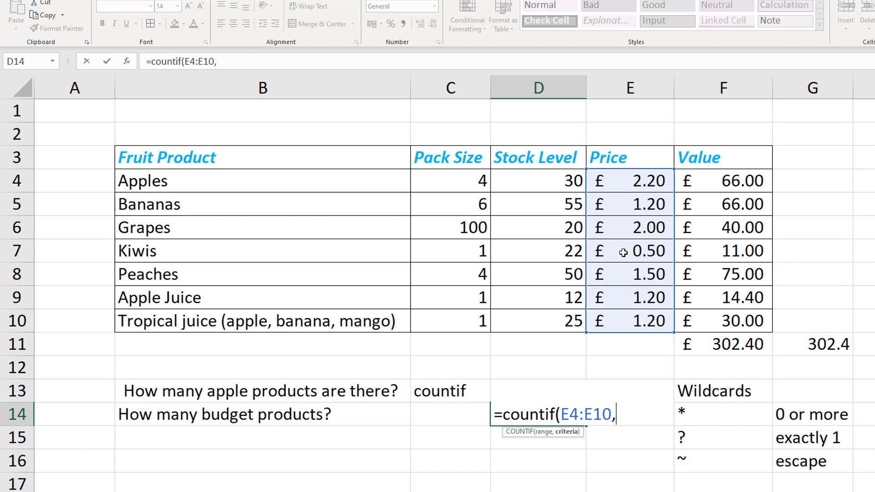
type("<1.5)")
key("Return")
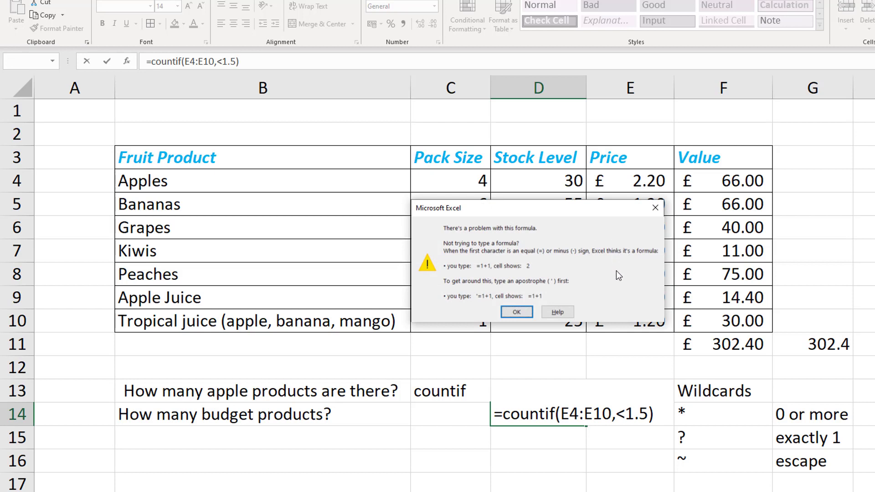
left_click(516, 312)
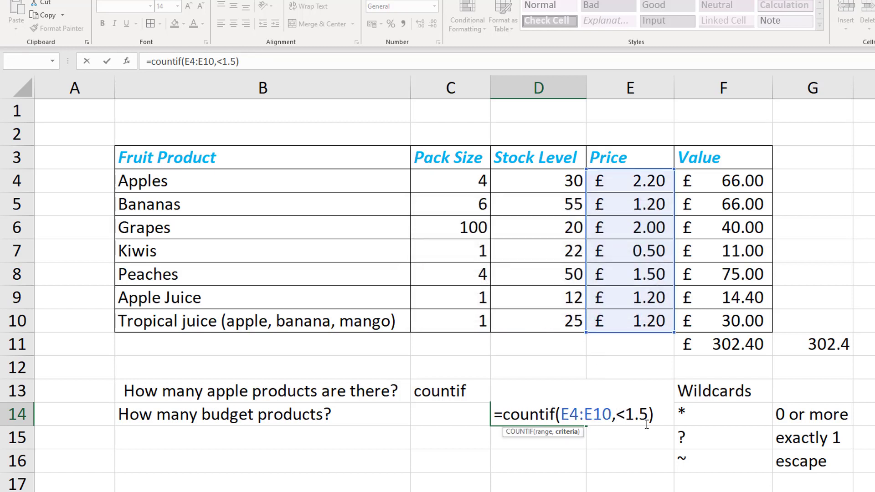
- Enclose the D14 criterion in quotation marks and commit the formula as =COUNTIF(E4:E10,"<1.5")
type("\"<1.5")
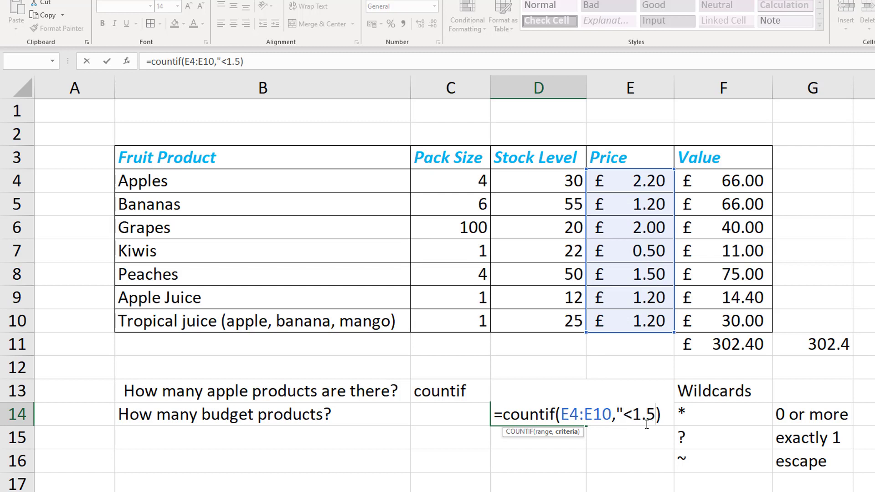
type("\"")
key("Right")
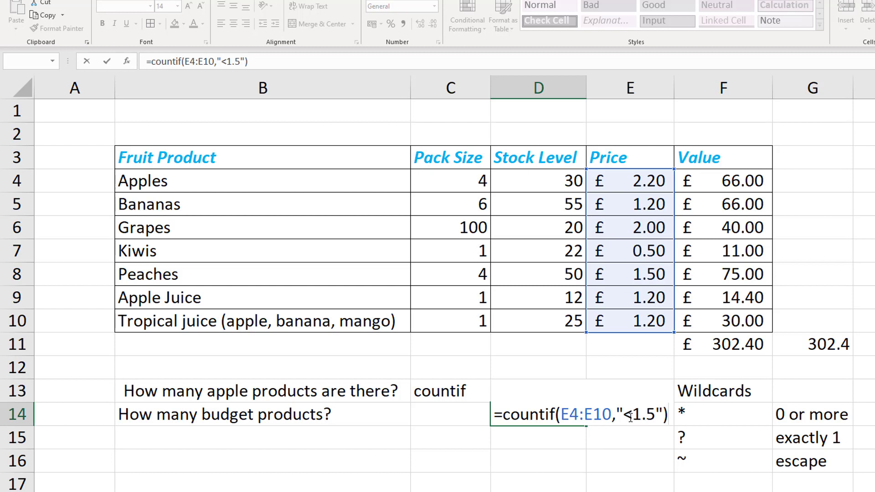
left_click_drag(624, 415, 662, 415)
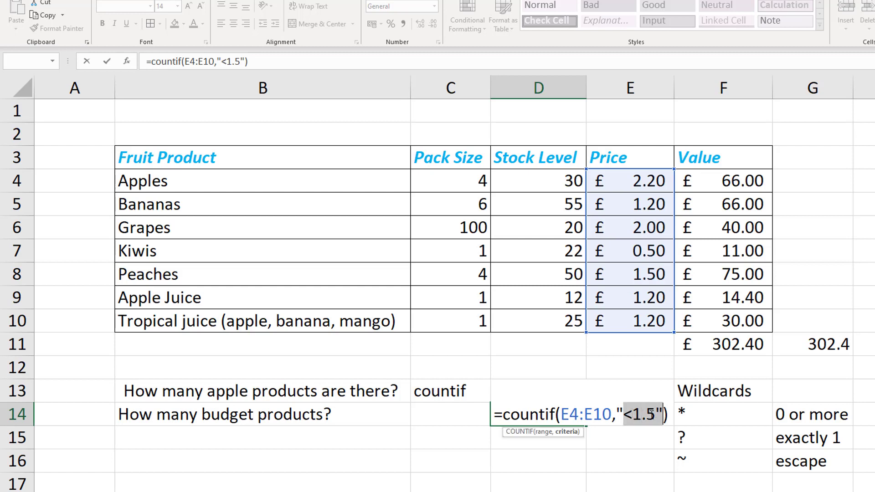
left_click(624, 414)
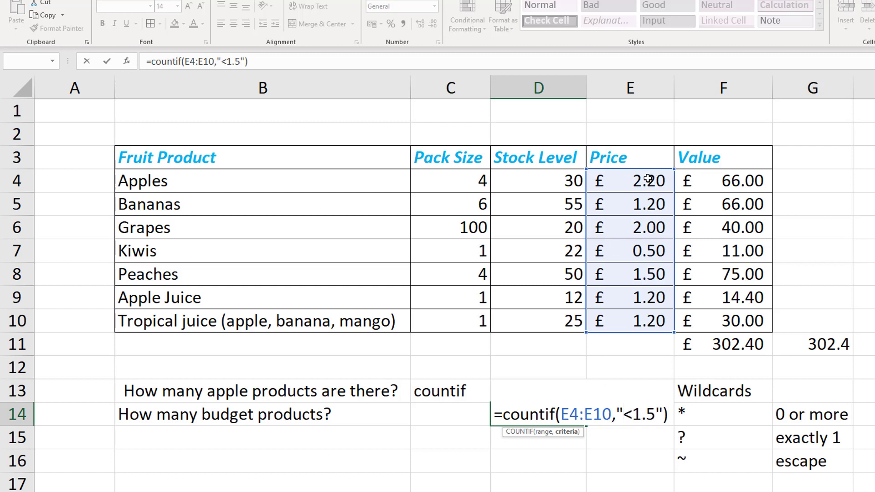
left_click(669, 415)
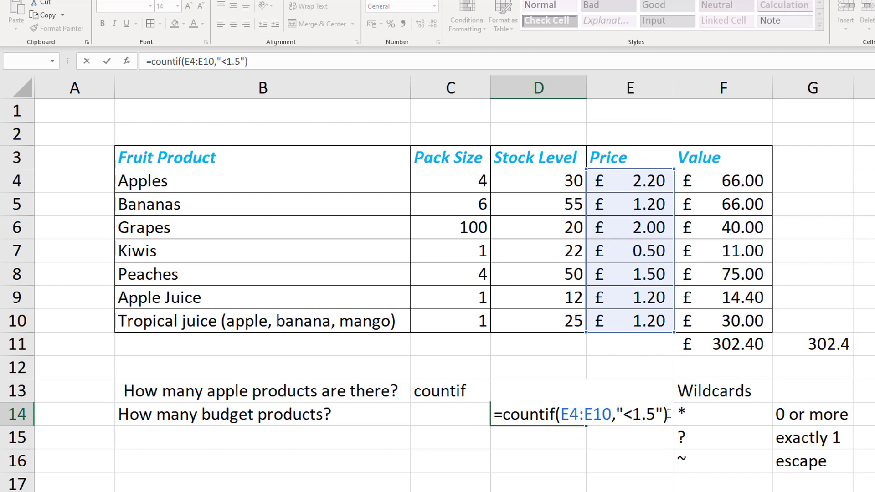
key("Return")
- Check the prices in E5:E10 one by one against the below-1.5 criterion used in D14
left_click(547, 415)
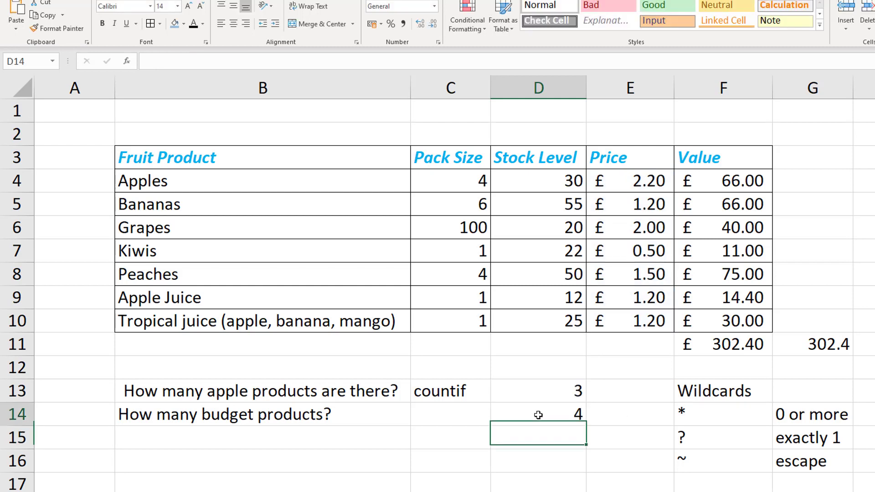
left_click(652, 209)
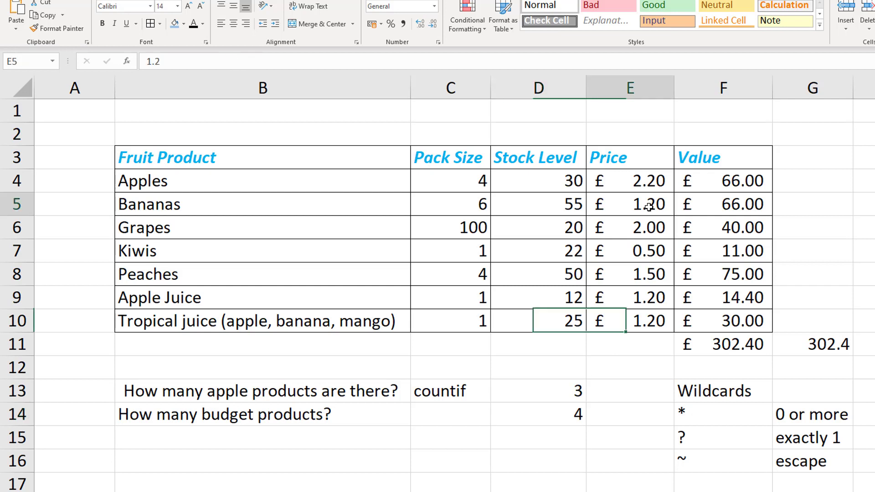
key("Down")
key("Down")
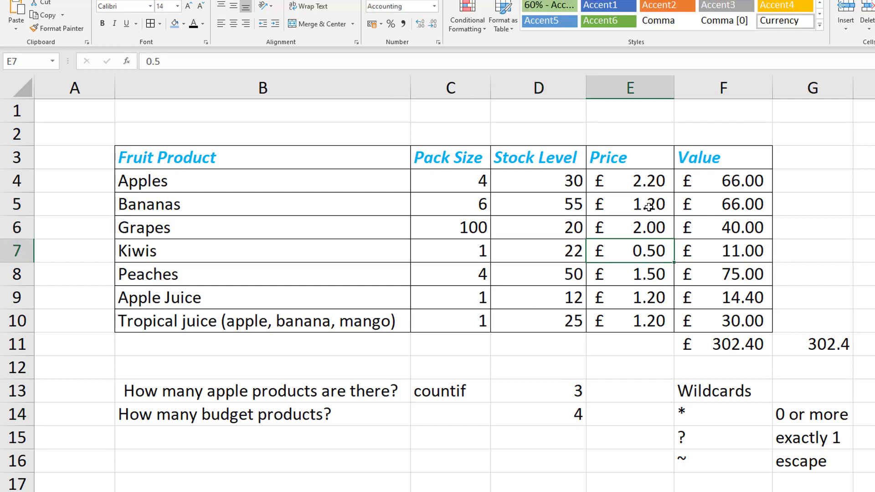
key("Down")
key("Down")
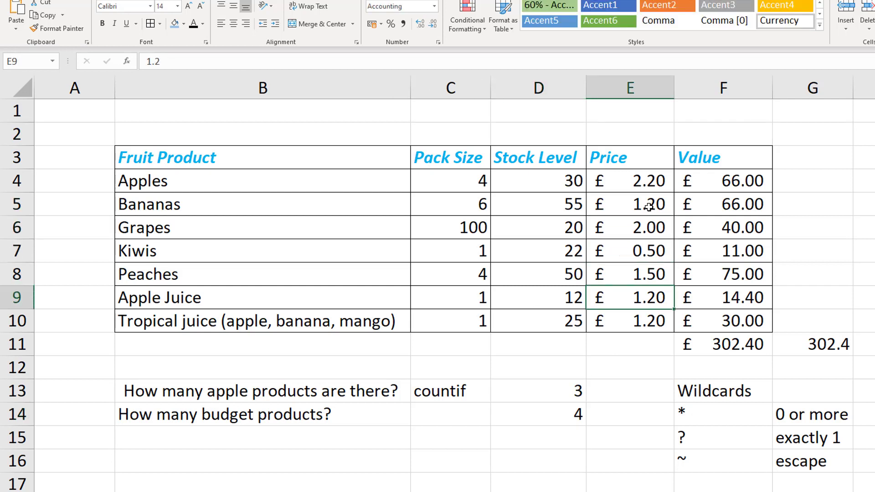
key("Down")
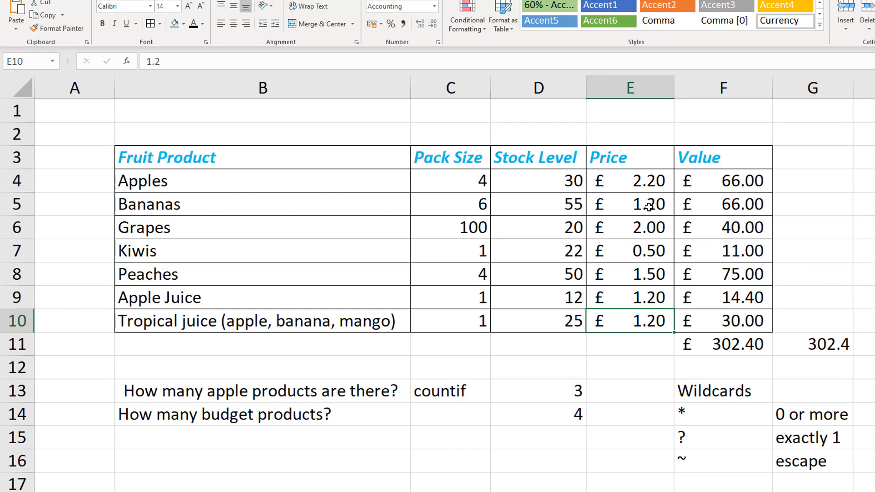
- Enter "countif" in C14 as the function name beside the budget products question
key("Down")
key("Down")
key("Down")
key("Down")
key("Left")
key("Left")
type("countif")
key("Return")
- Enter "What is the total cost of budget products?" in B15 and autofit column B to its contents
key("Left")
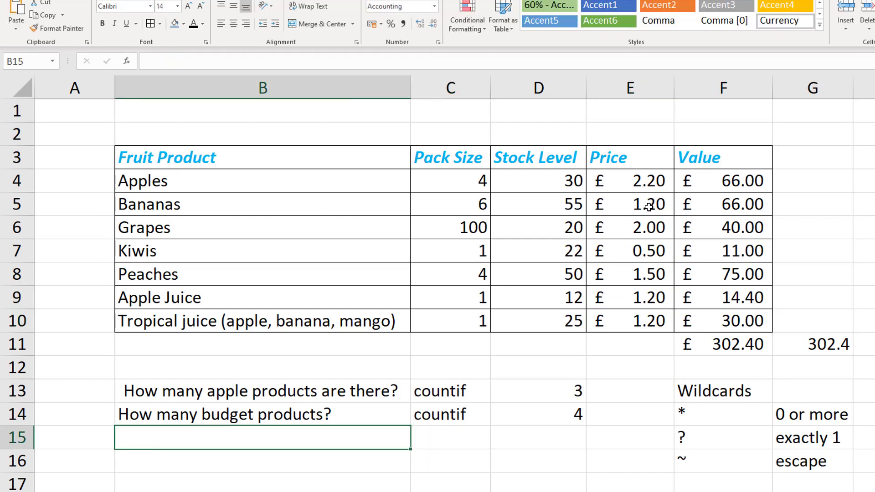
type("What is the")
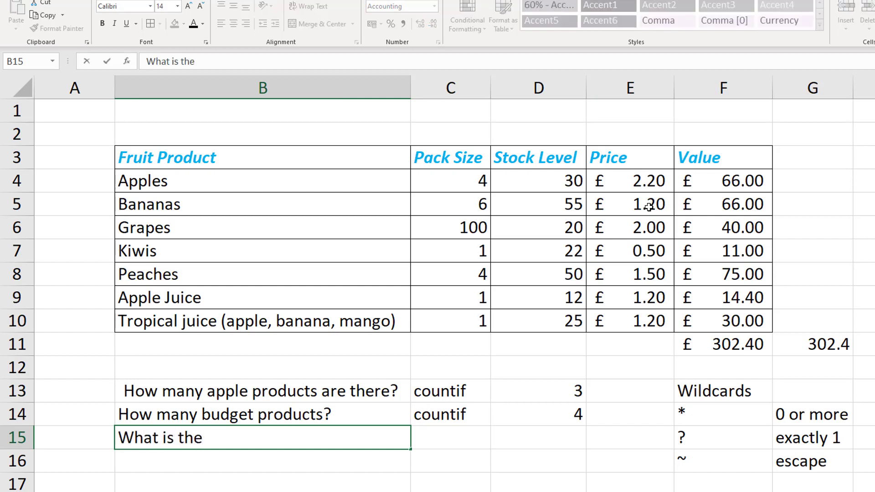
type(" total cost of bud")
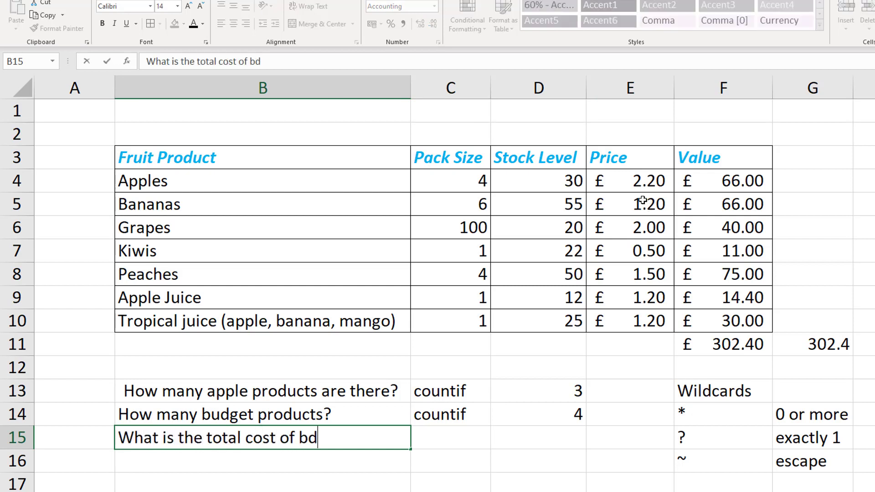
type("get products?")
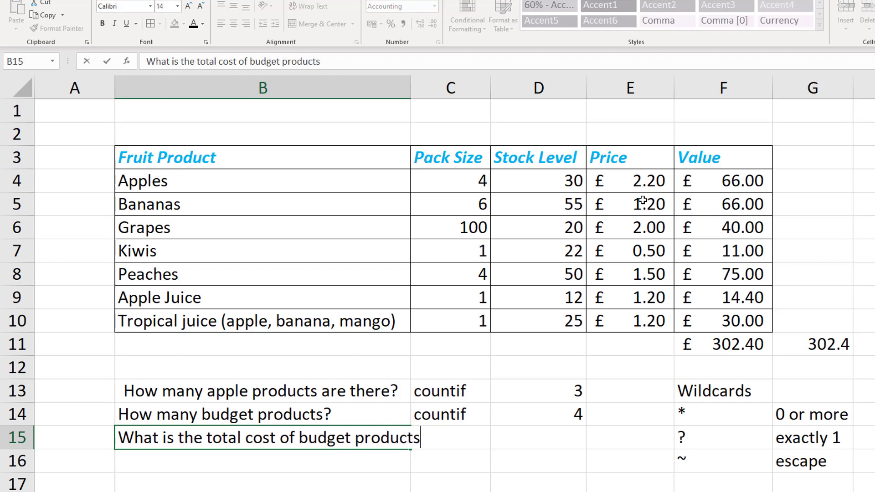
left_click(409, 86)
double_click(411, 86)
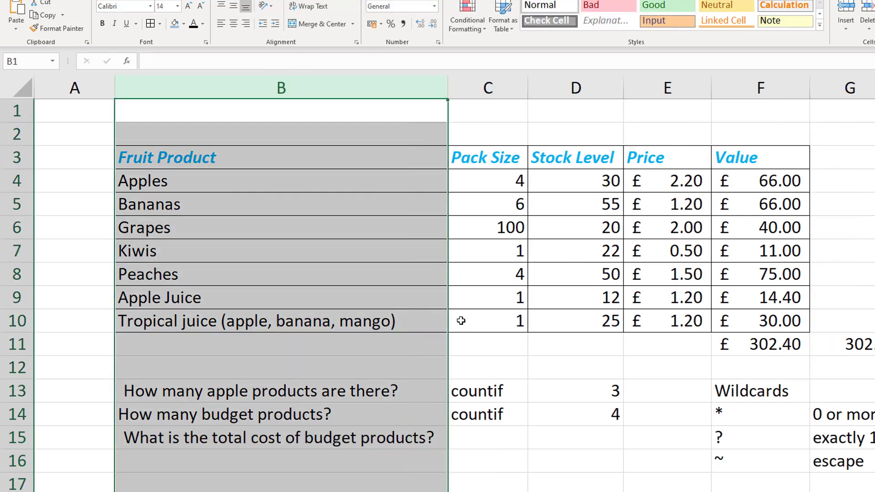
- Enter "sumif" in C15 as the function name beside the total cost question
left_click(477, 432)
type("sum")
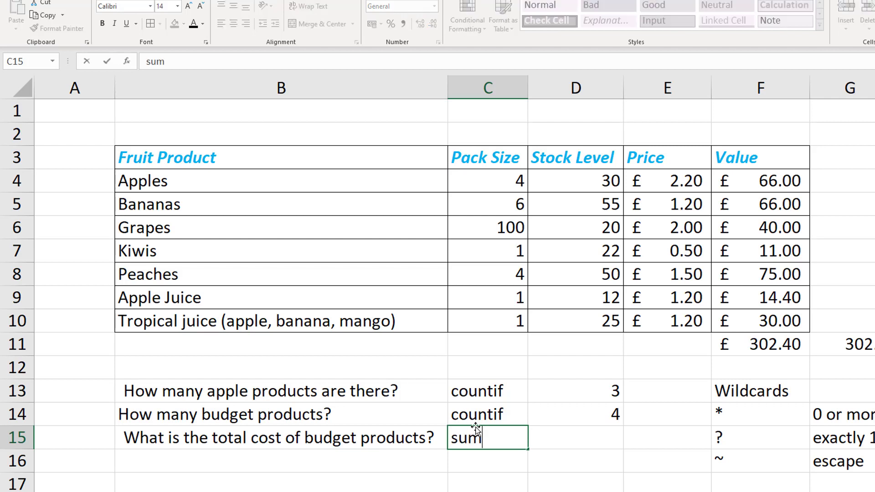
type("if")
key("Tab")
- Enter =SUMIF(E4:E10,"<1.5") in D15 to total the prices of the budget products
type("=s")
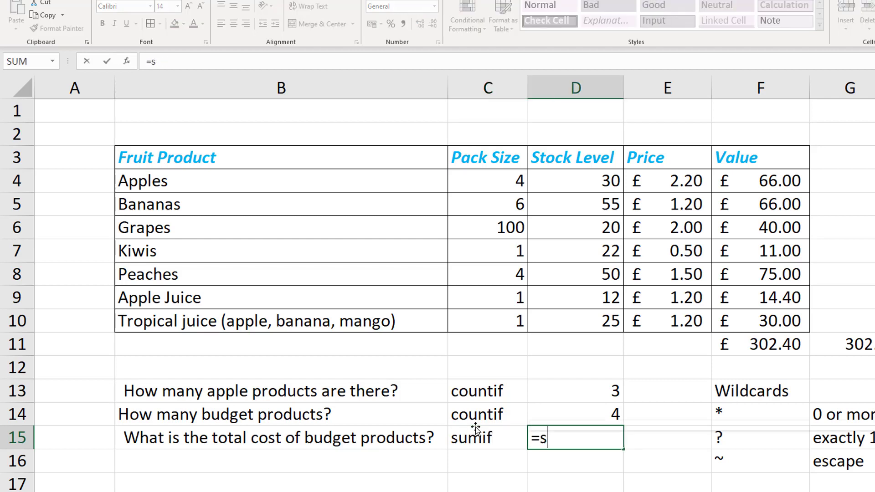
type("umif(")
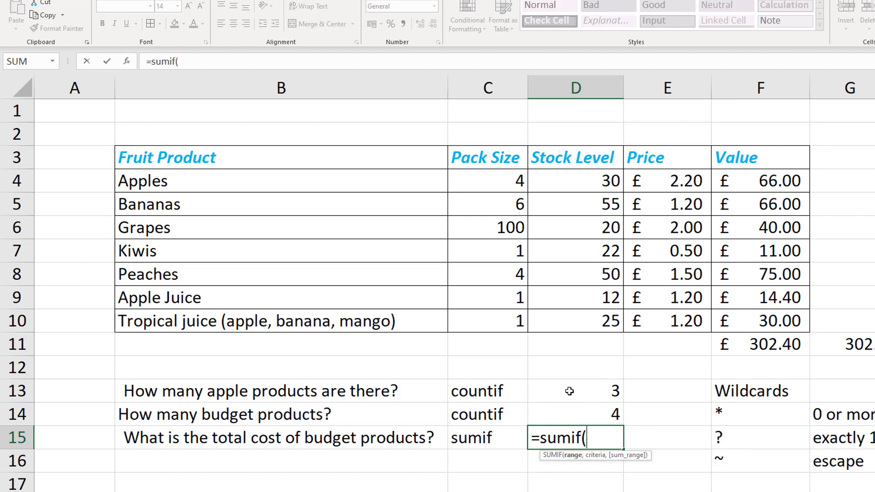
left_click_drag(648, 184, 662, 331)
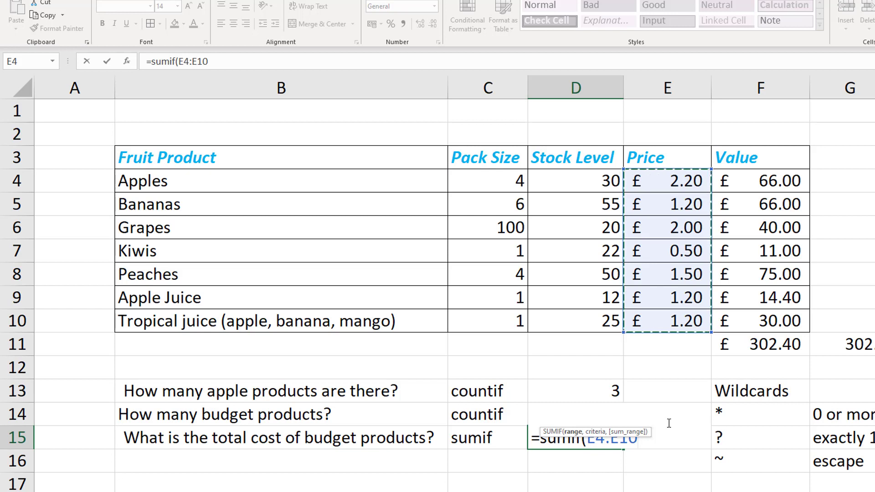
type(",")
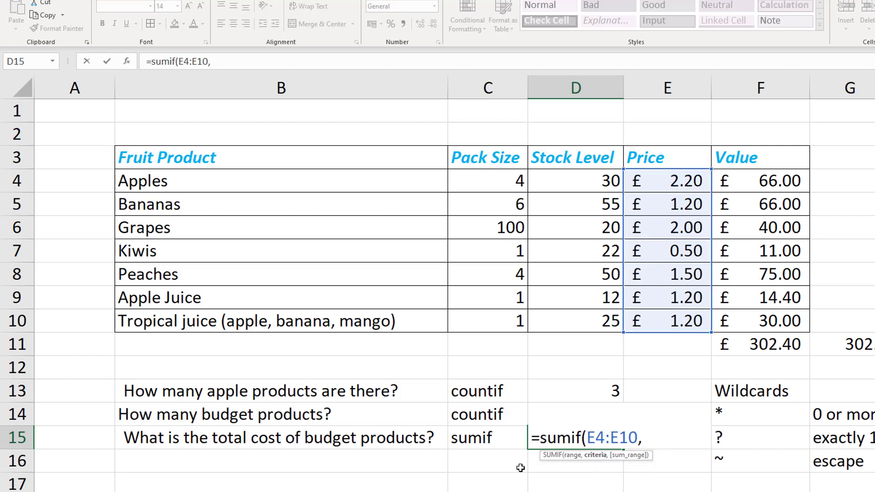
type("\"<1.5\")")
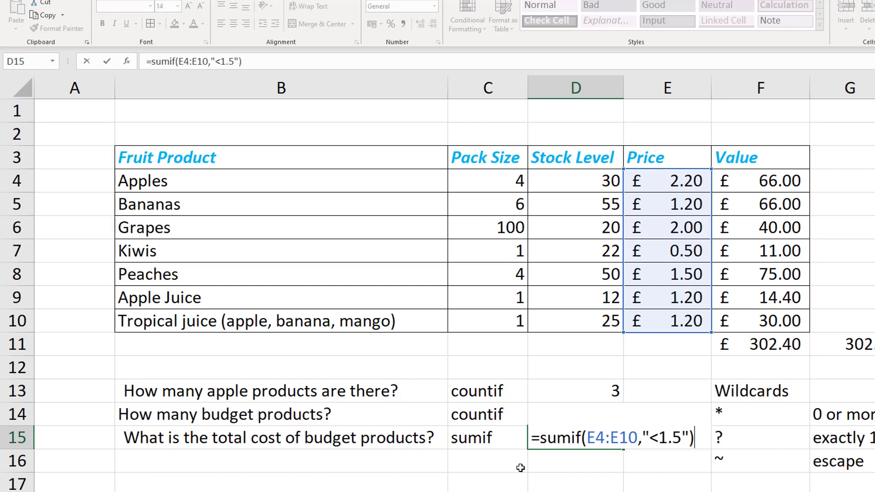
key("Return")
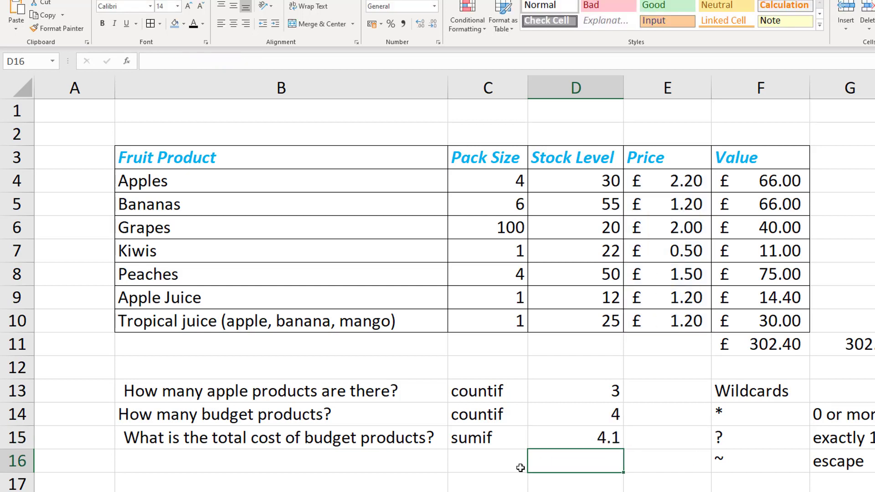
- Check D15 against the count in D14 and the budget prices, and apply the pound accounting format to D15
left_click(560, 436)
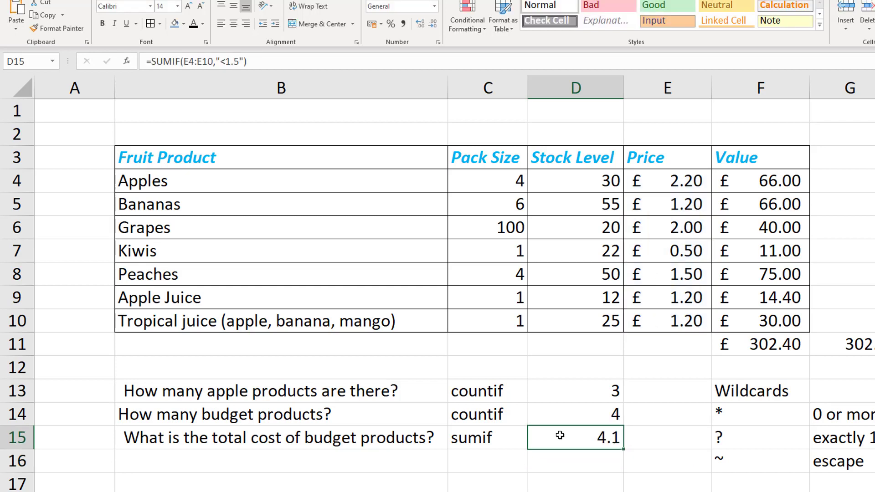
left_click(591, 419)
left_click(594, 438)
left_click(686, 205)
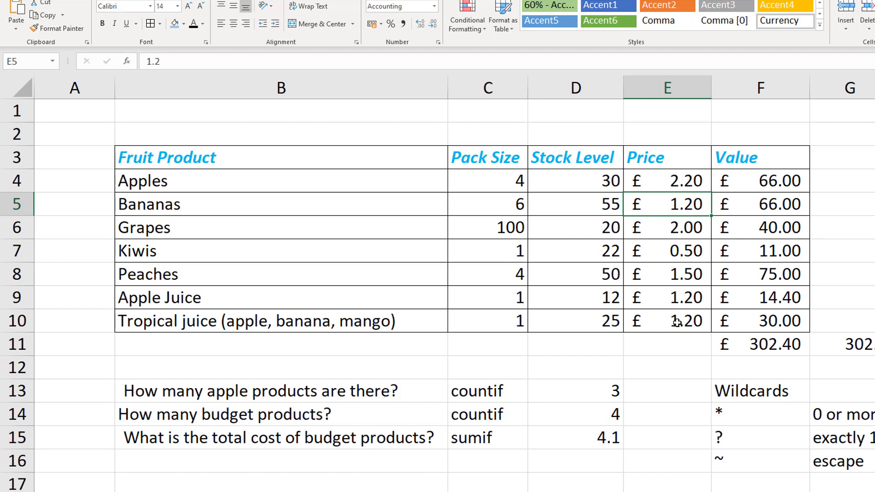
left_click(598, 440)
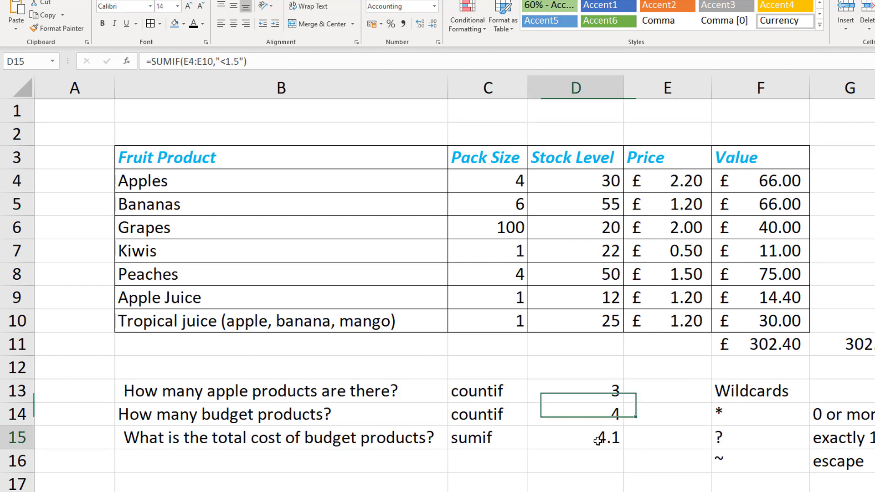
left_click(372, 25)
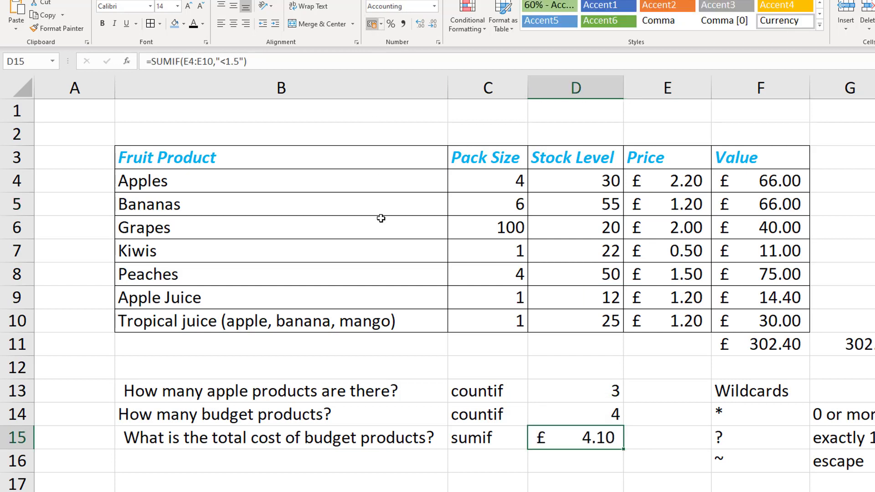
- Enter "What is the total cost of apple products?" in B16 and "sumif" as the function name in C16
left_click(570, 417)
key("Down")
left_click(577, 416)
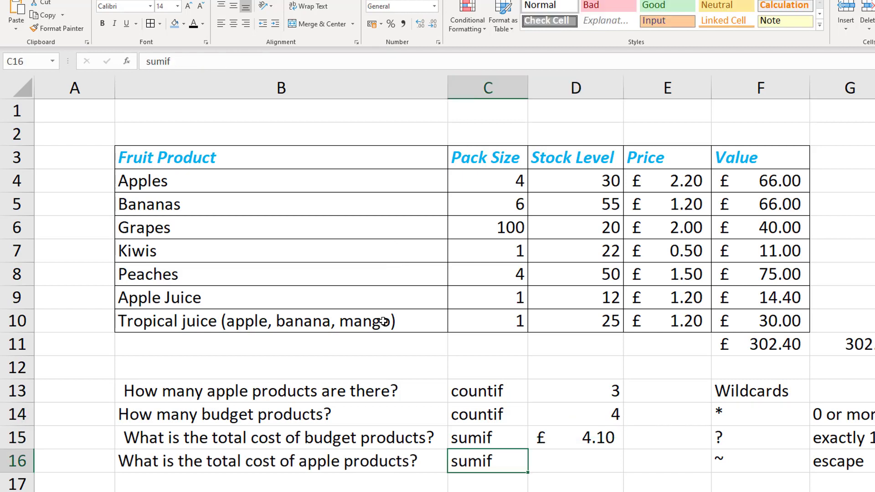
key("Return")
- Compare the apple cost question in B16 with the apple count question in row 13 and its COUNTIF formula in D13
key("Up")
key("Left")
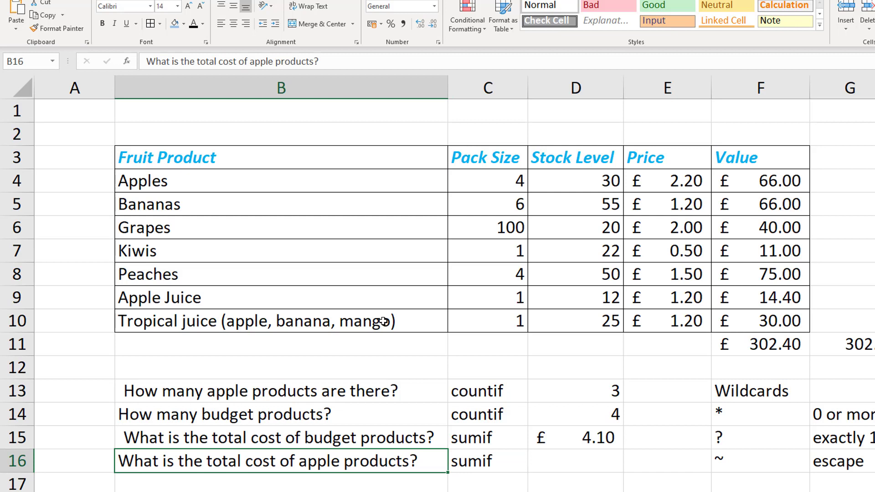
key("Right")
key("Up")
key("Up")
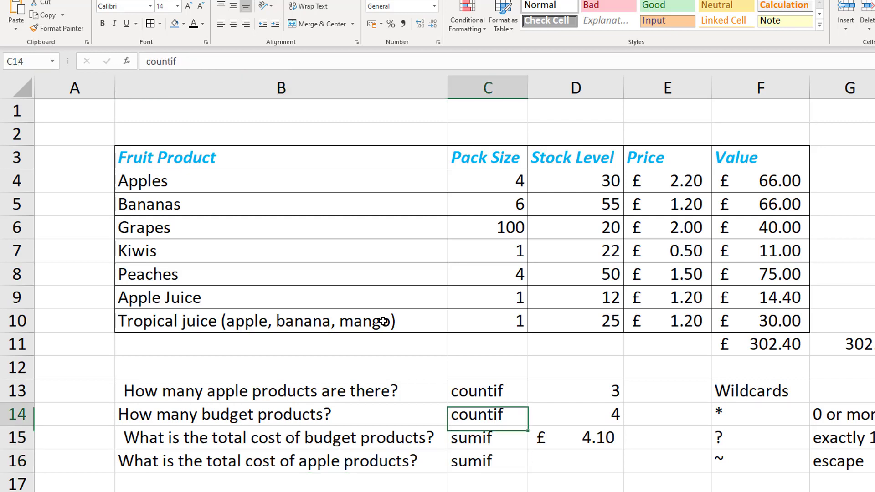
key("Up")
key("Left")
key("Right")
key("Right")
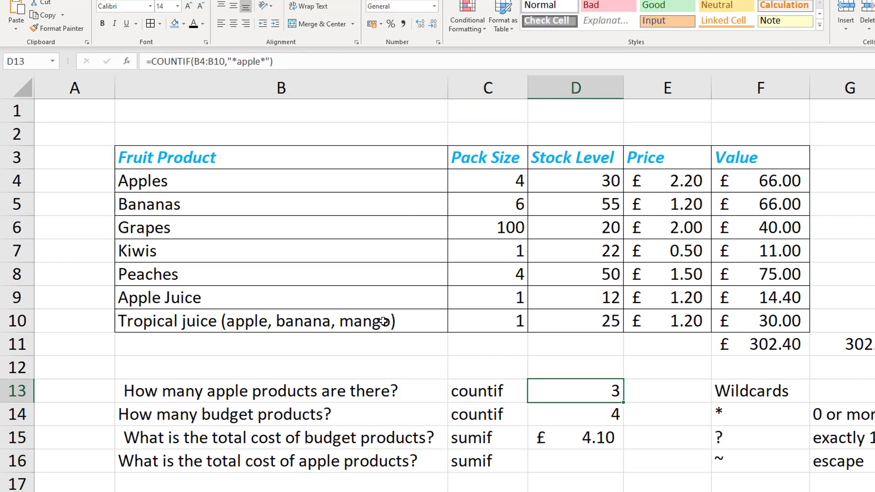
- Enter =SUMIF(B4:B10,"*apple*") in D16 for the apple products' total cost
key("Down")
key("Down")
key("Down")
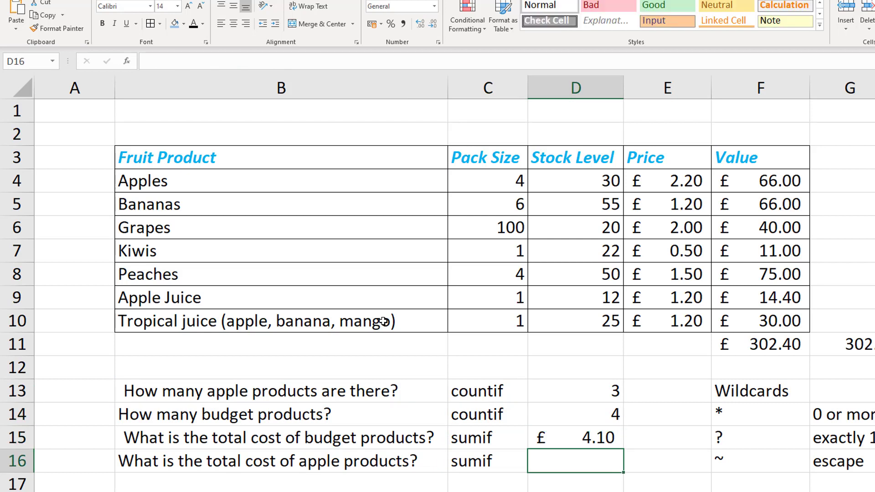
type("=su")
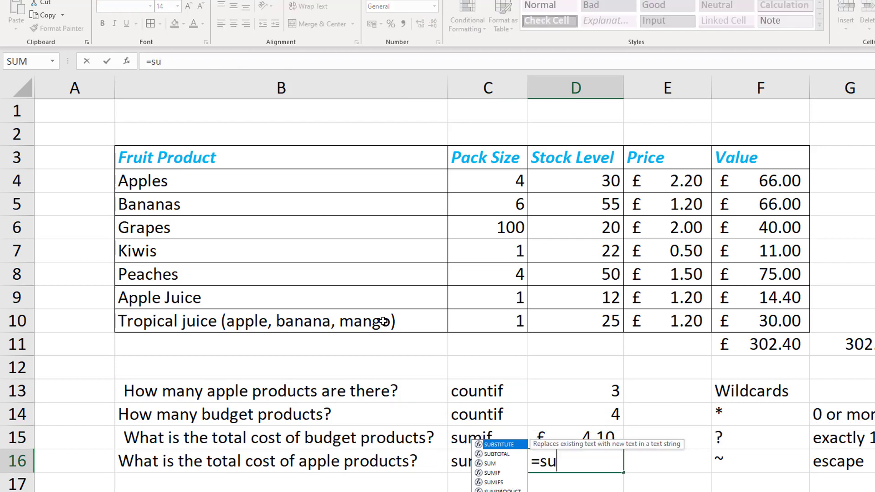
type("mif(")
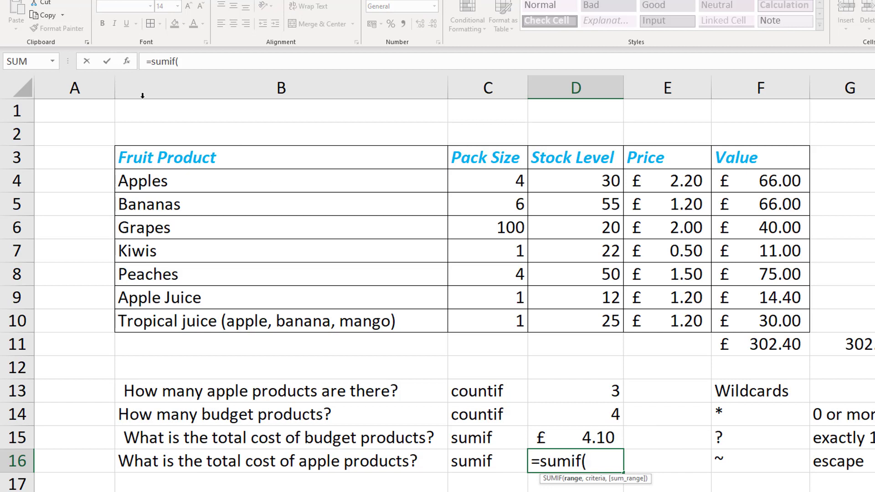
left_click_drag(172, 178, 208, 324)
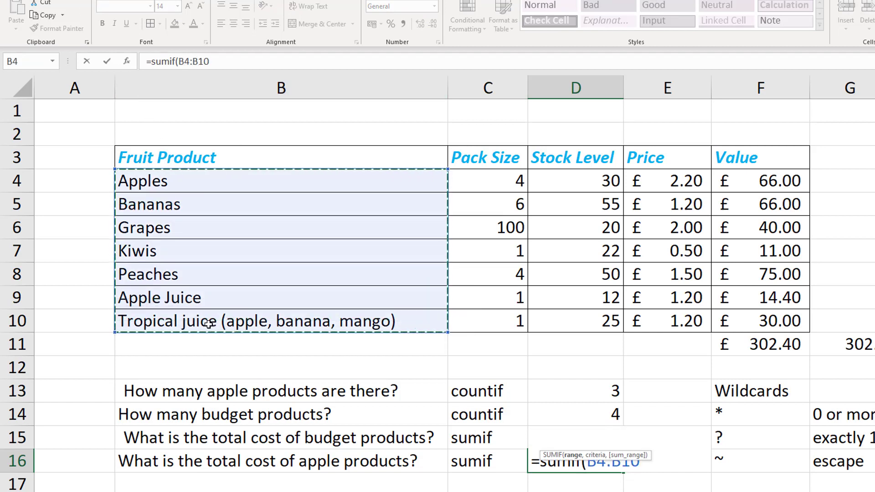
type(",")
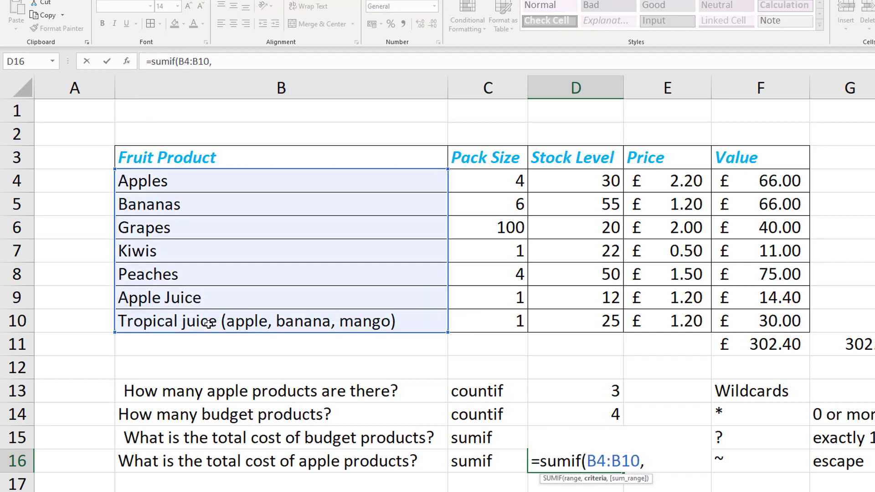
type("\"*apple")
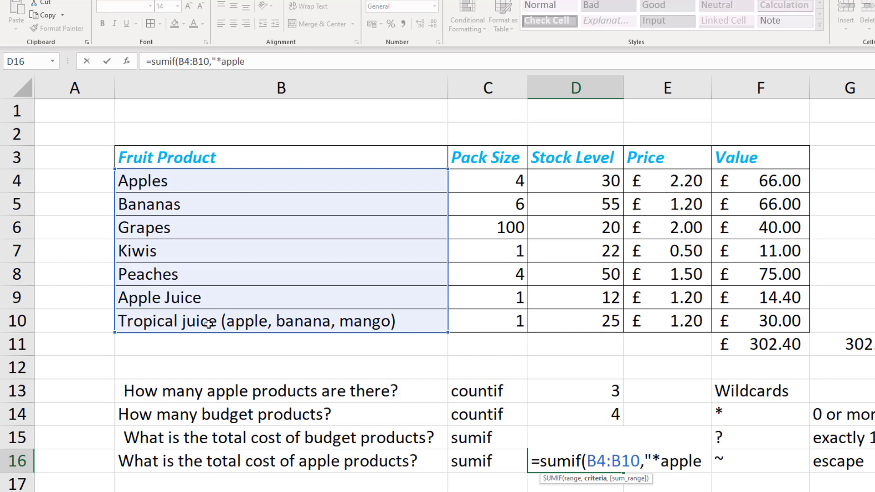
type("*\")")
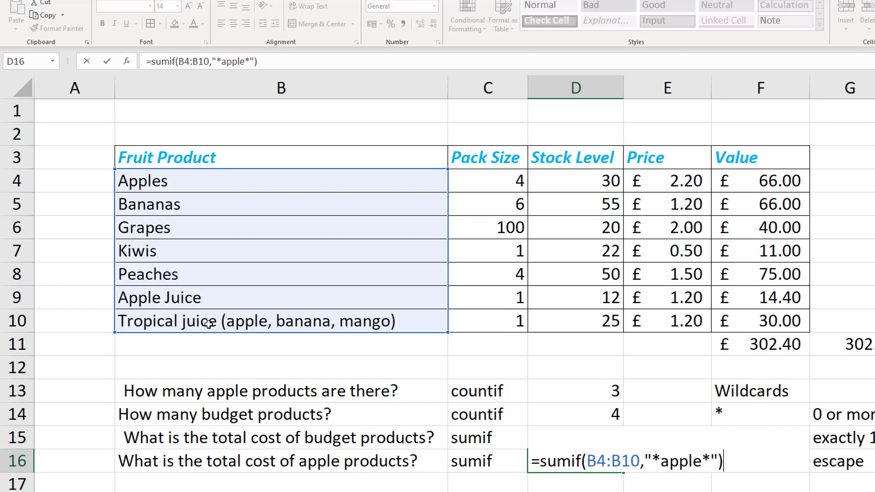
key("Return")
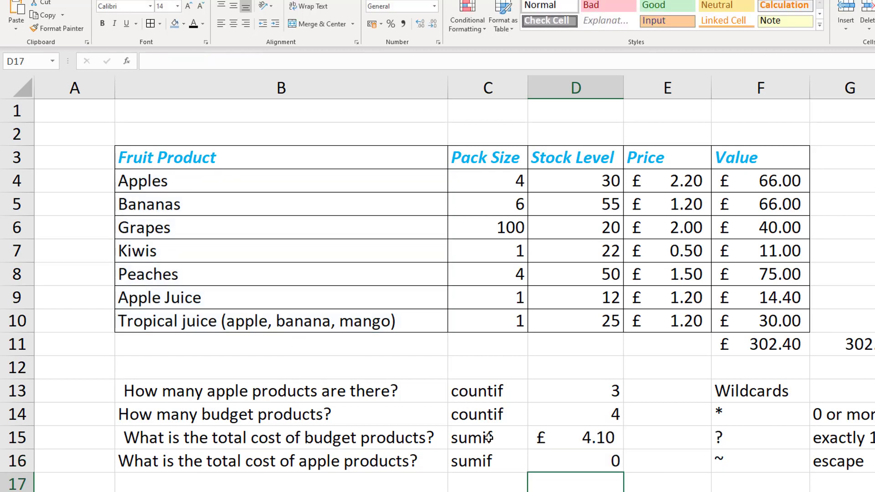
- Examine the D16 SUMIF formula against the product names in B4:B10, the COUNTIF formula in D13 and the price column
left_click(593, 468)
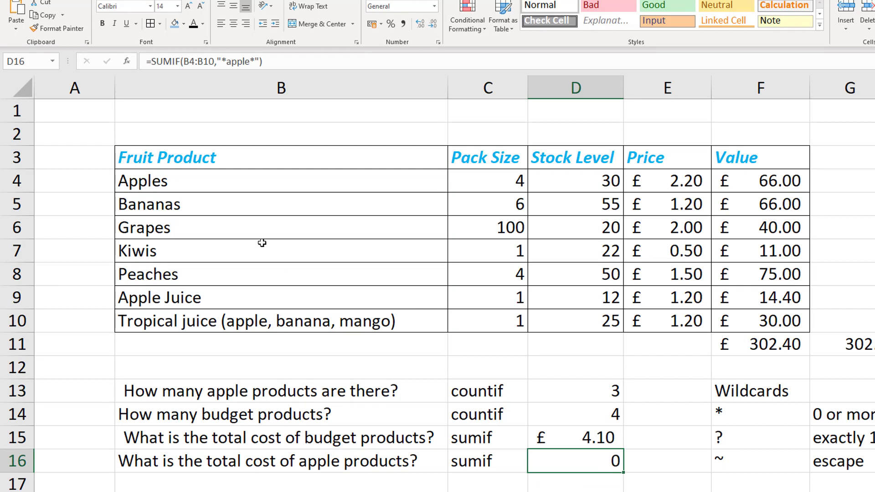
left_click(207, 183)
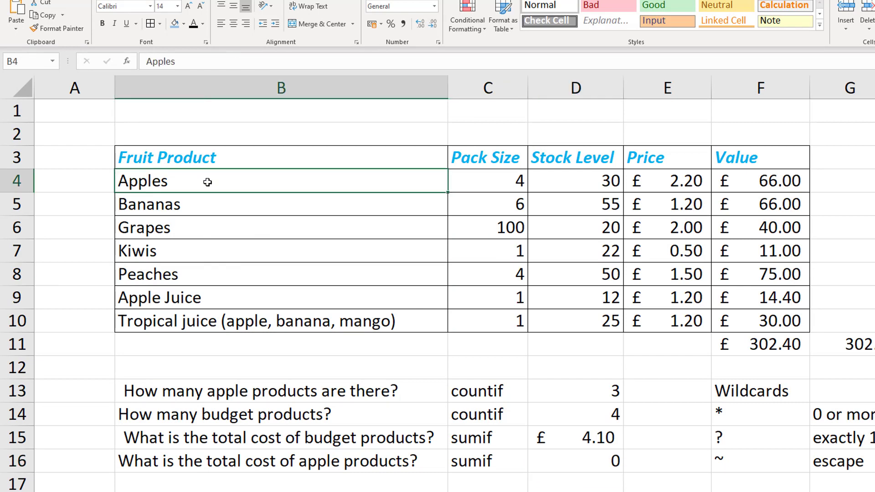
left_click(594, 463)
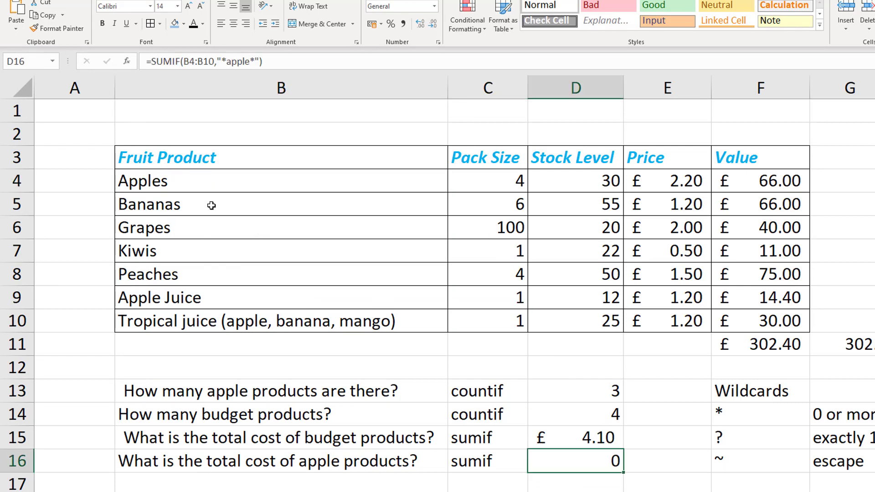
left_click(192, 177)
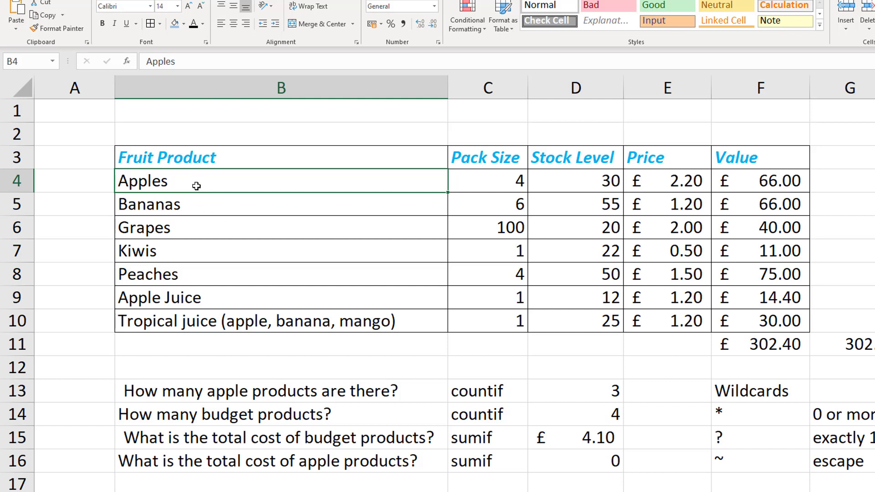
left_click_drag(195, 190, 217, 316)
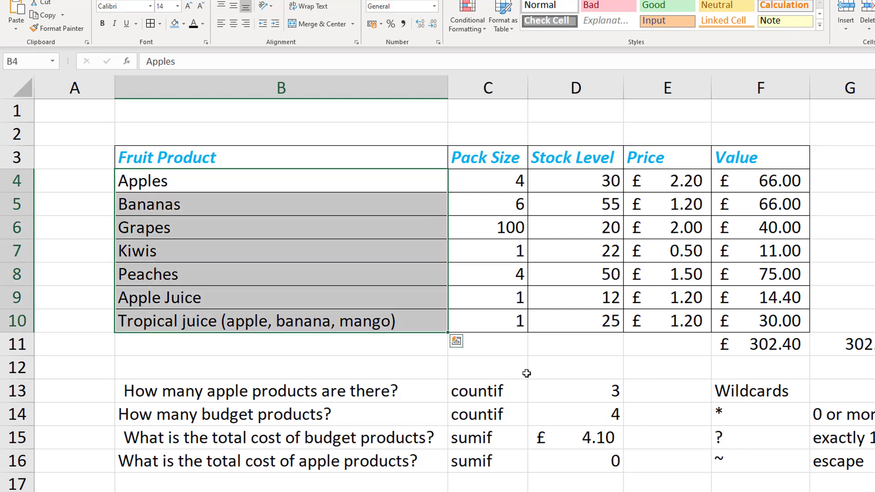
left_click(576, 387)
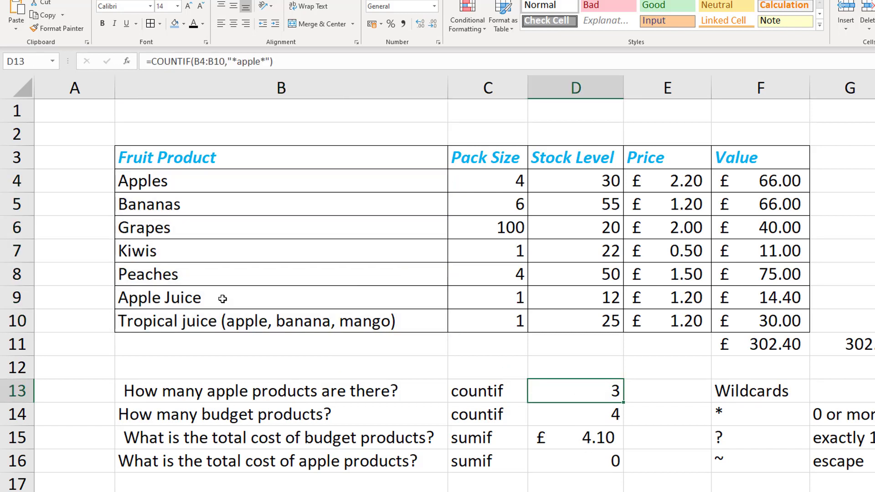
left_click(601, 469)
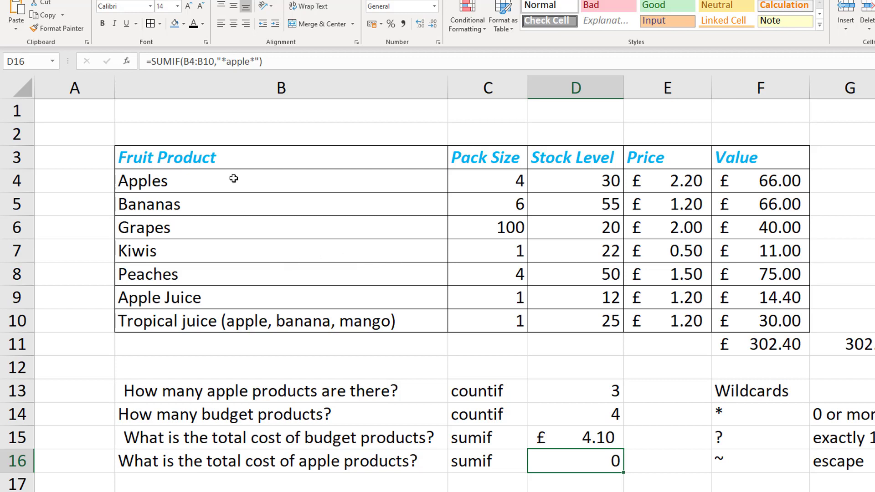
left_click_drag(233, 179, 257, 319)
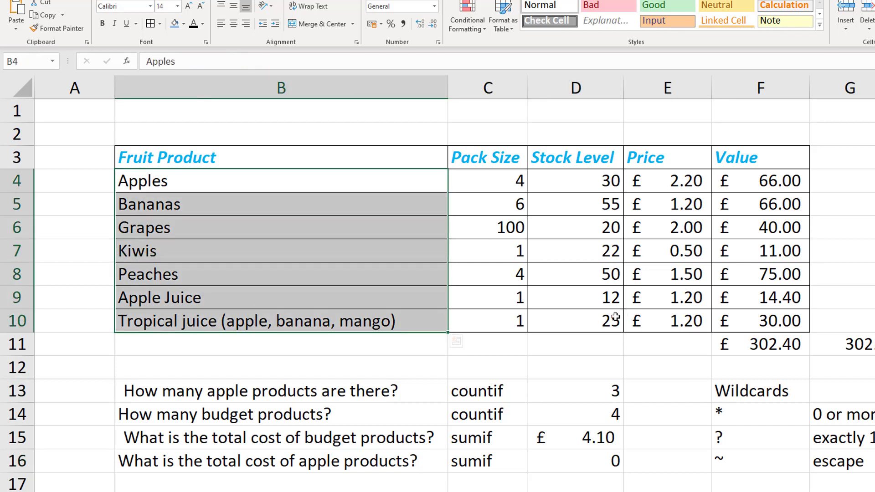
left_click_drag(615, 319, 666, 326)
- Add the price range E4:E10 as the sum range of the SUMIF formula in D16, making it =SUMIF(B4:B10,"*apple*",E4:E10)
left_click(613, 462)
left_click(260, 61)
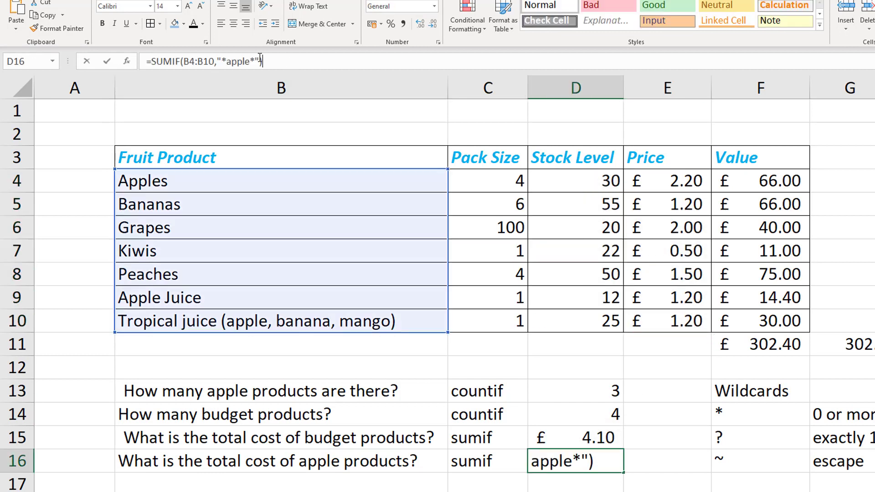
type(",")
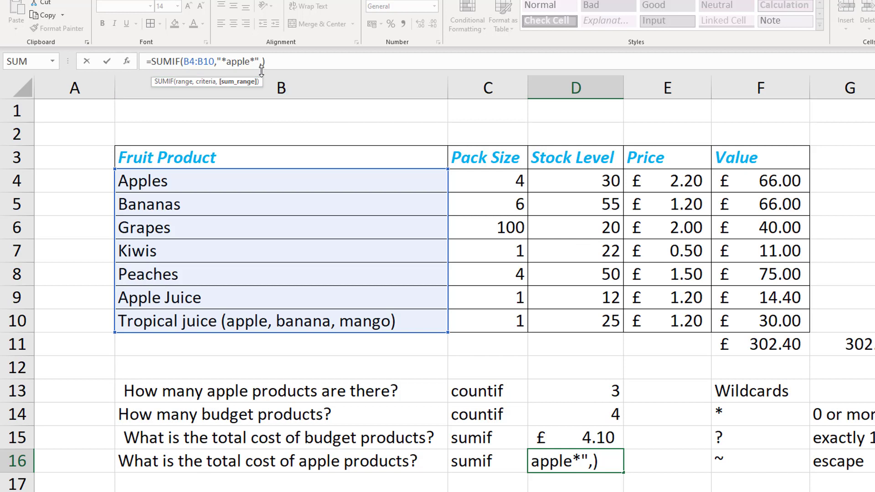
left_click_drag(647, 181, 666, 324)
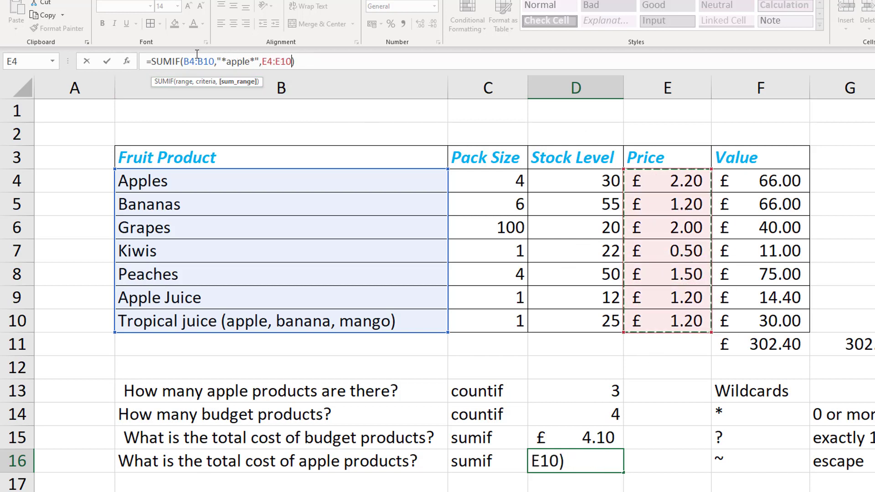
left_click_drag(185, 60, 259, 61)
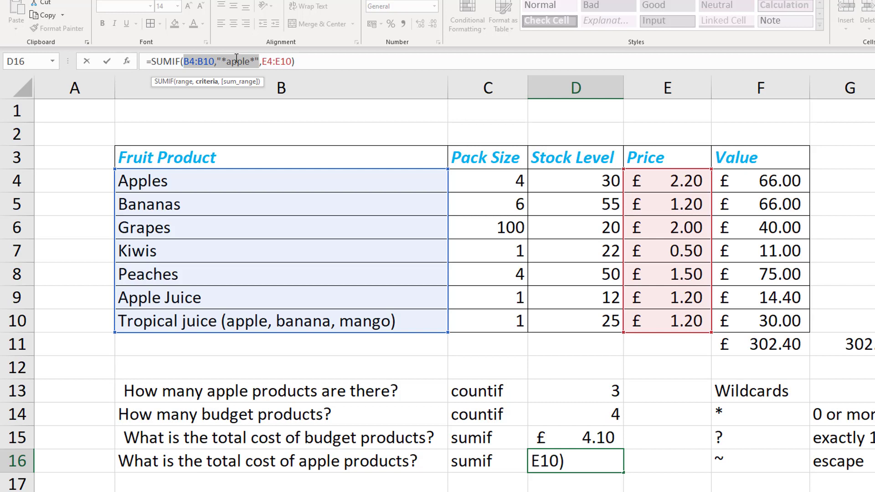
left_click_drag(262, 59, 293, 59)
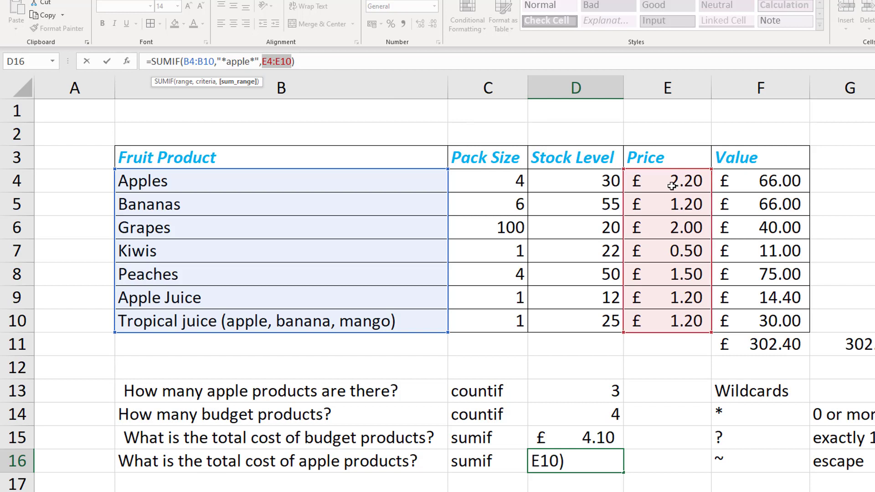
left_click(333, 64)
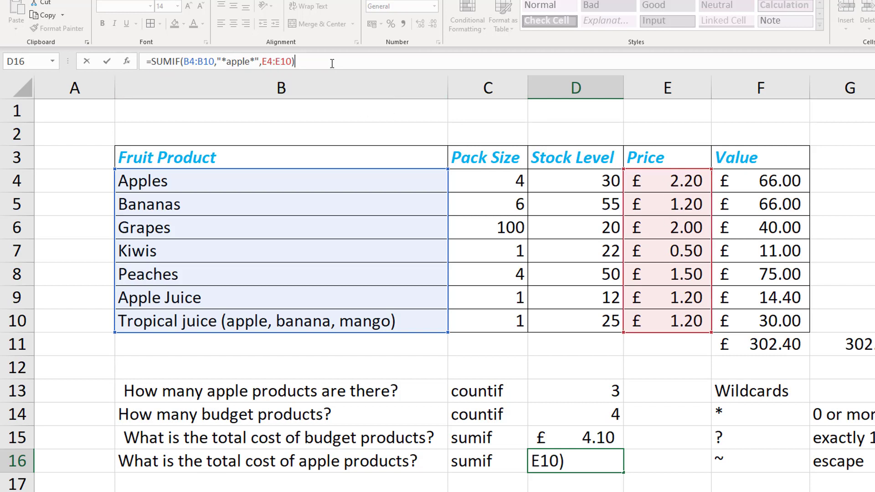
key("Return")
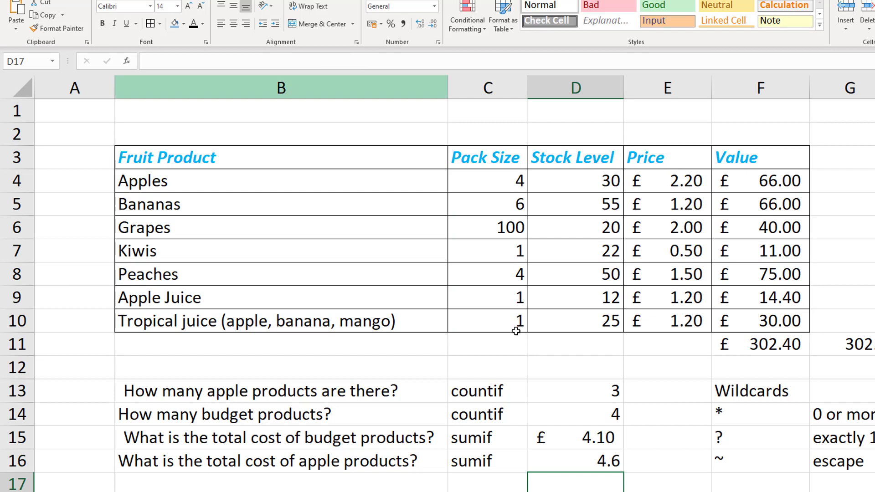
- Format D16 in pounds accounting format and check it against the prices of the three apple products in E4, E9 and E10
left_click(597, 464)
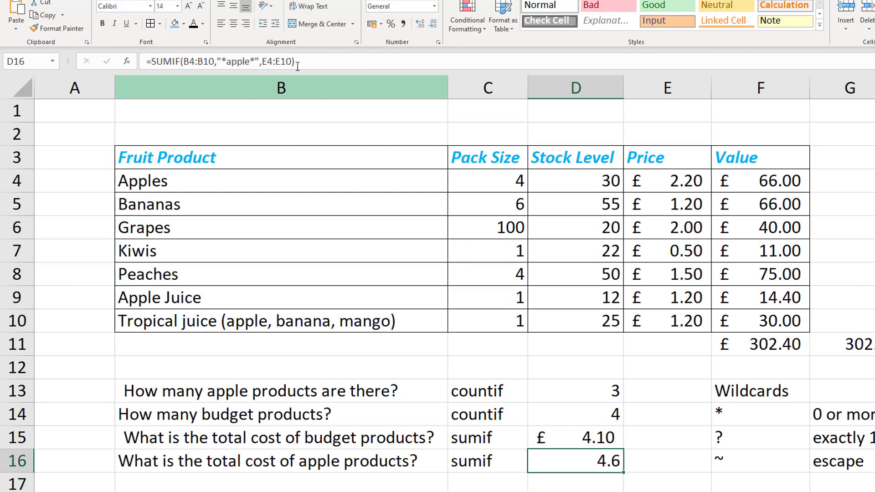
left_click(374, 26)
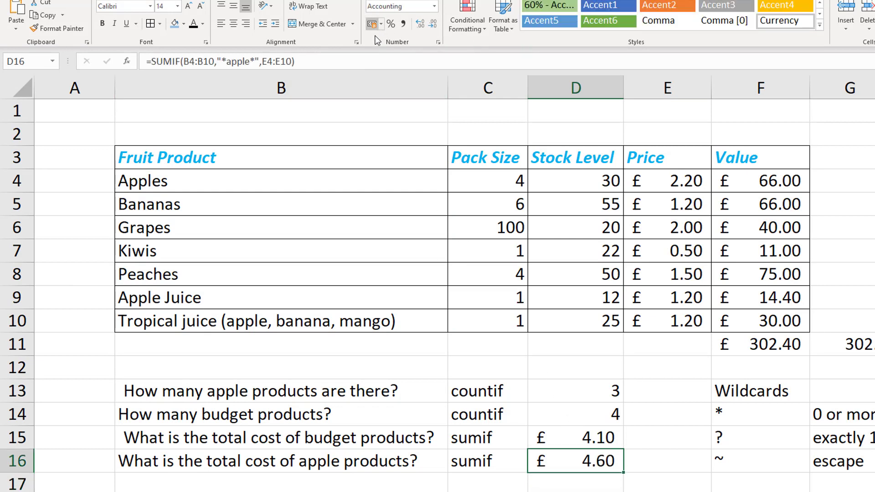
left_click(666, 179)
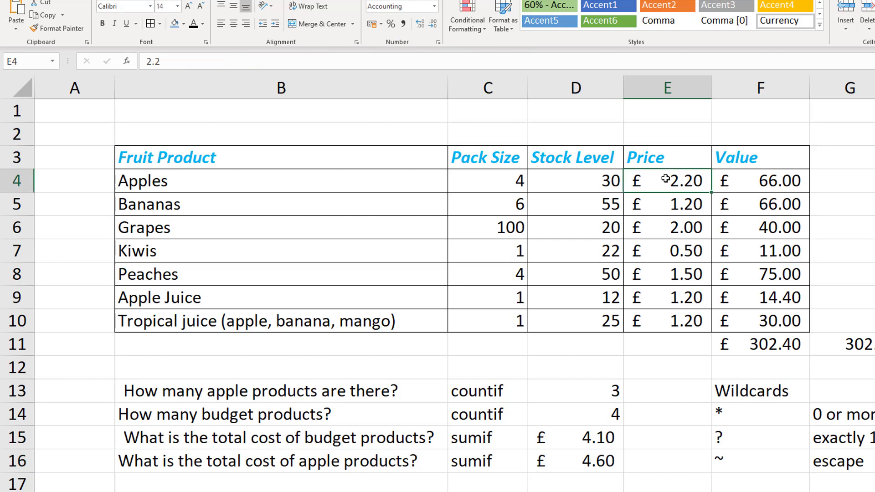
left_click(672, 299)
left_click(674, 320)
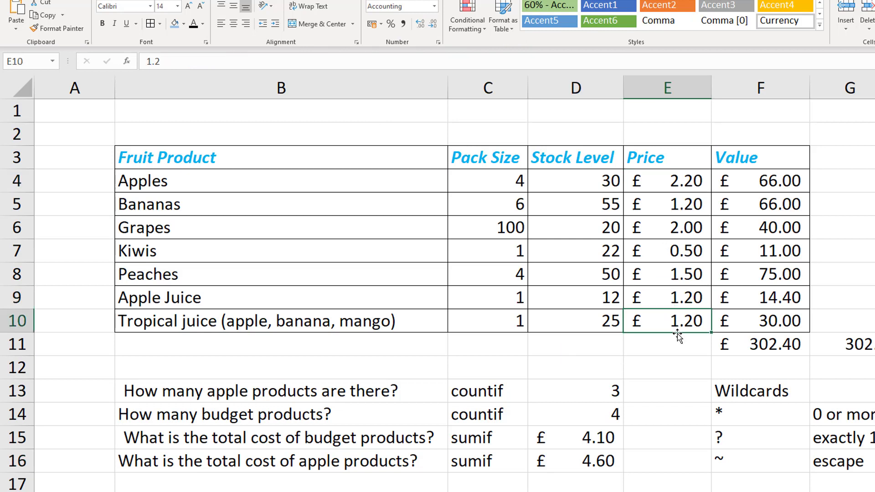
left_click(603, 462)
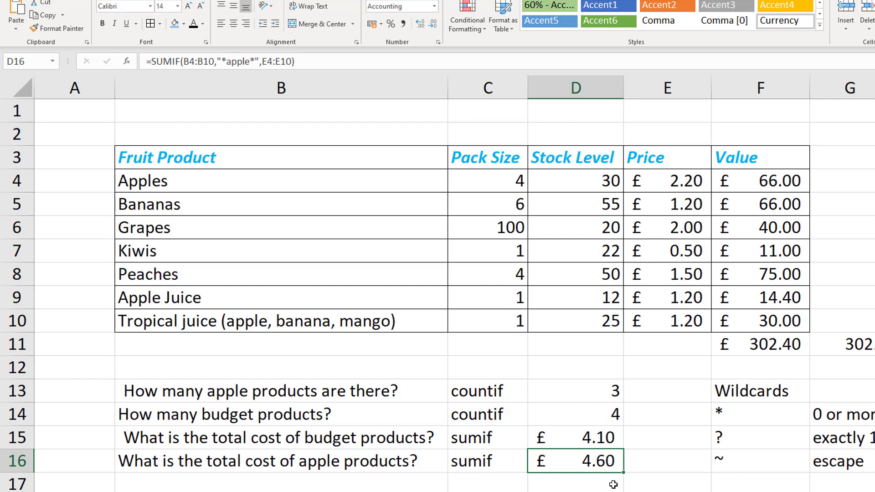